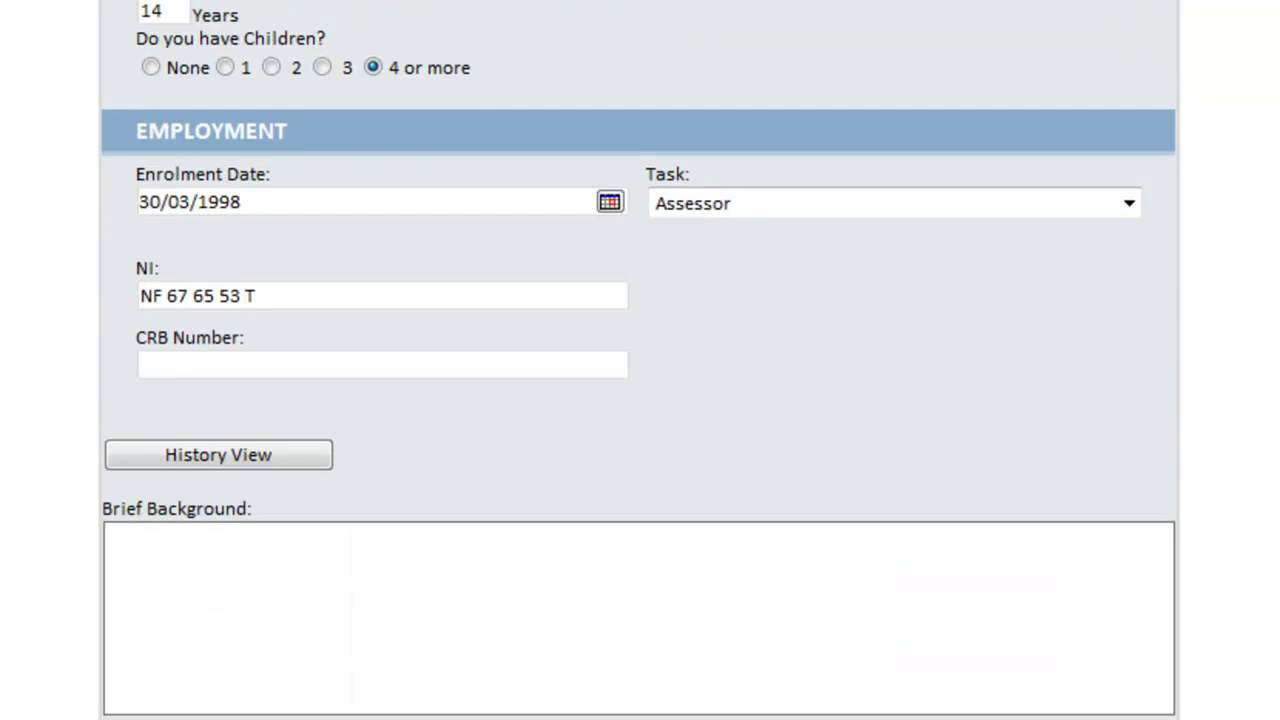
Enter "Hello I am from England !!!" as the brief background and submit the form.
left_click(108, 536)
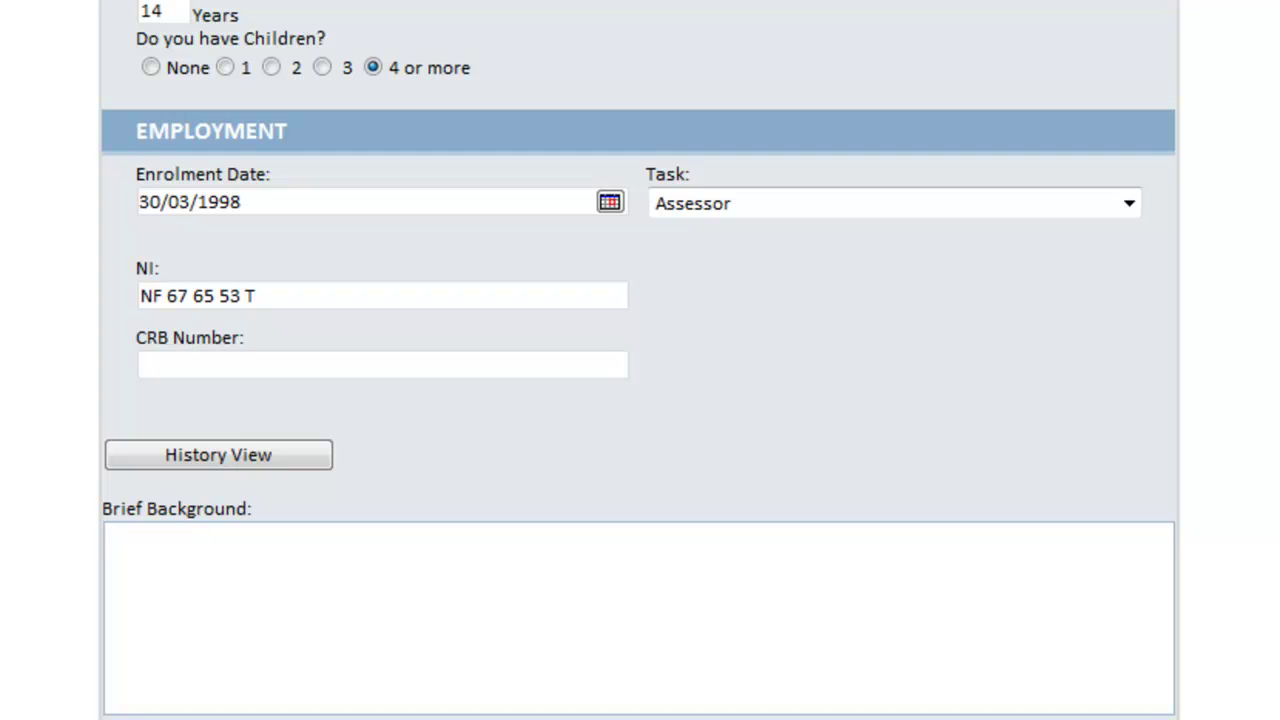
type("Hello I am from En")
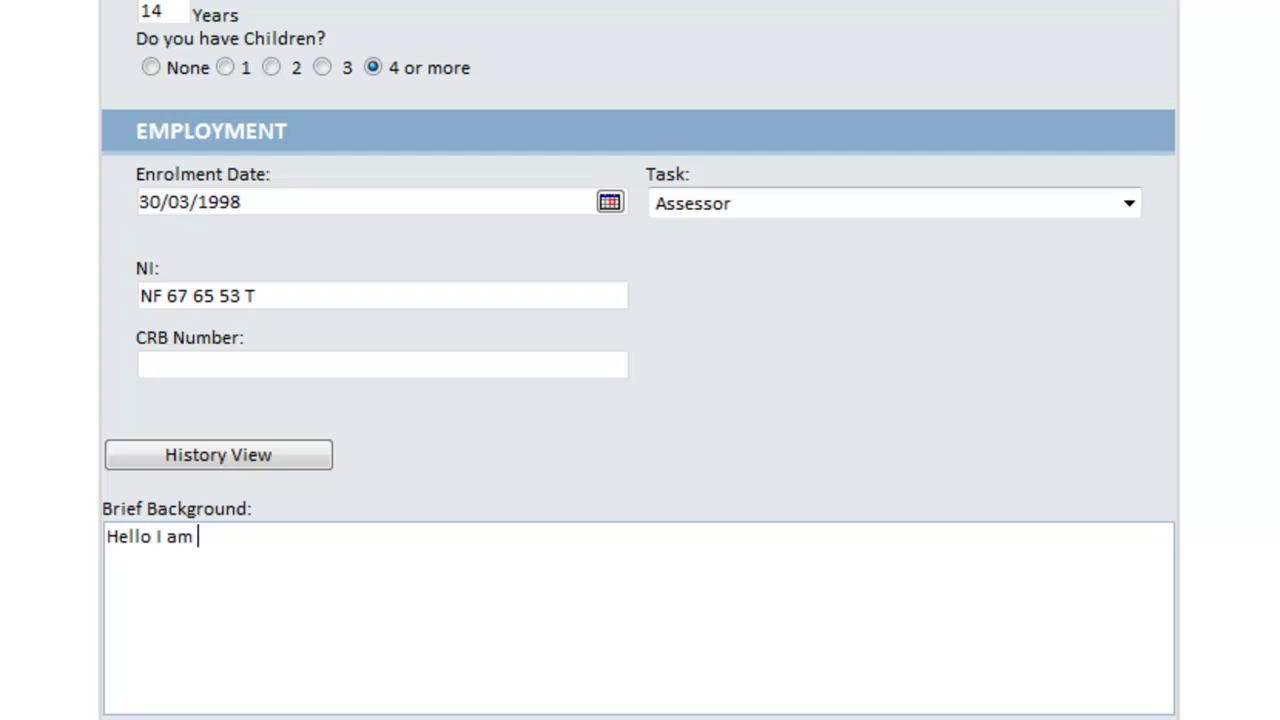
type("gland !!!")
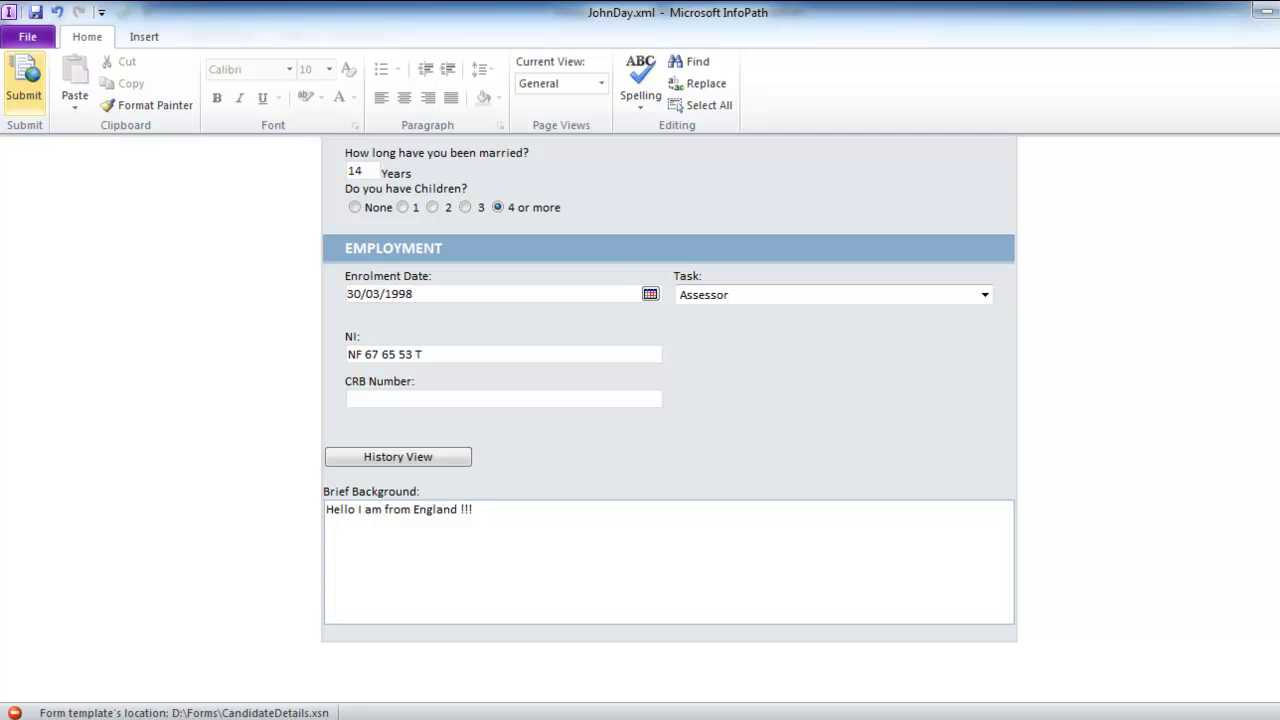
left_click(24, 82)
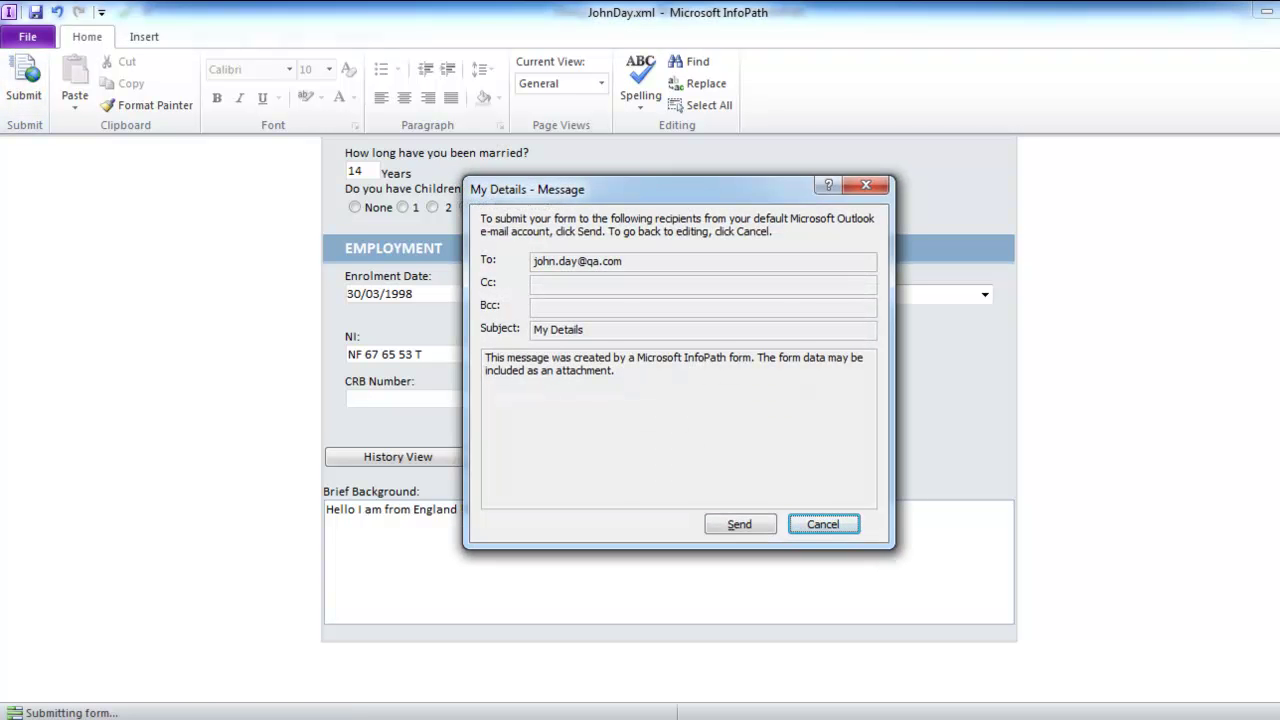
key("Return")
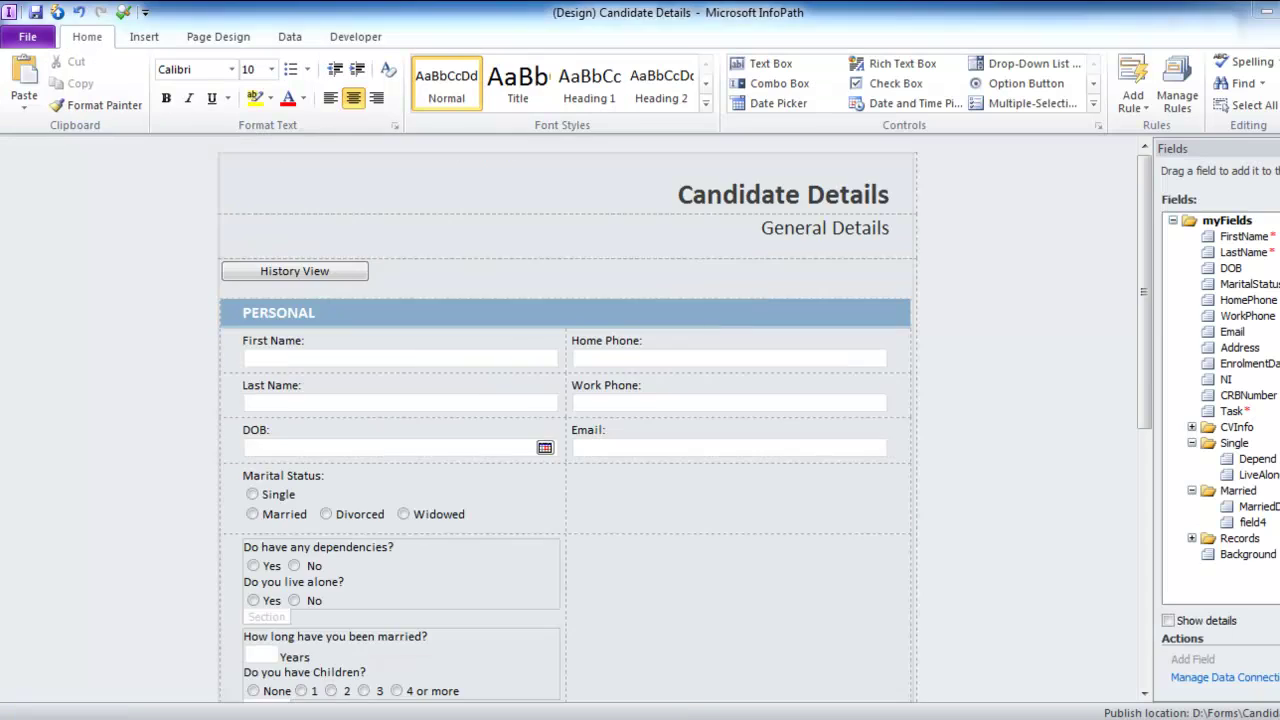
Examine which control types the Brief Background text box can be changed to in the form design.
scroll(565, 400, "down", 8)
left_click(1247, 554)
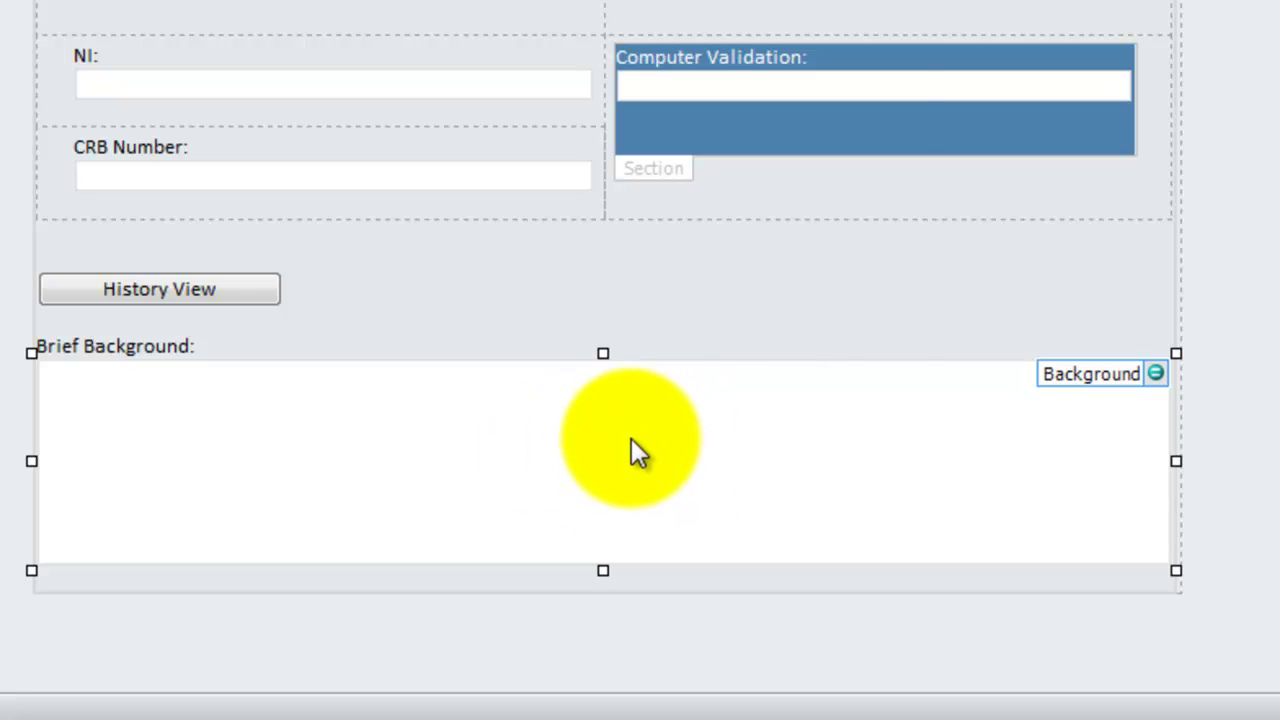
right_click(631, 438)
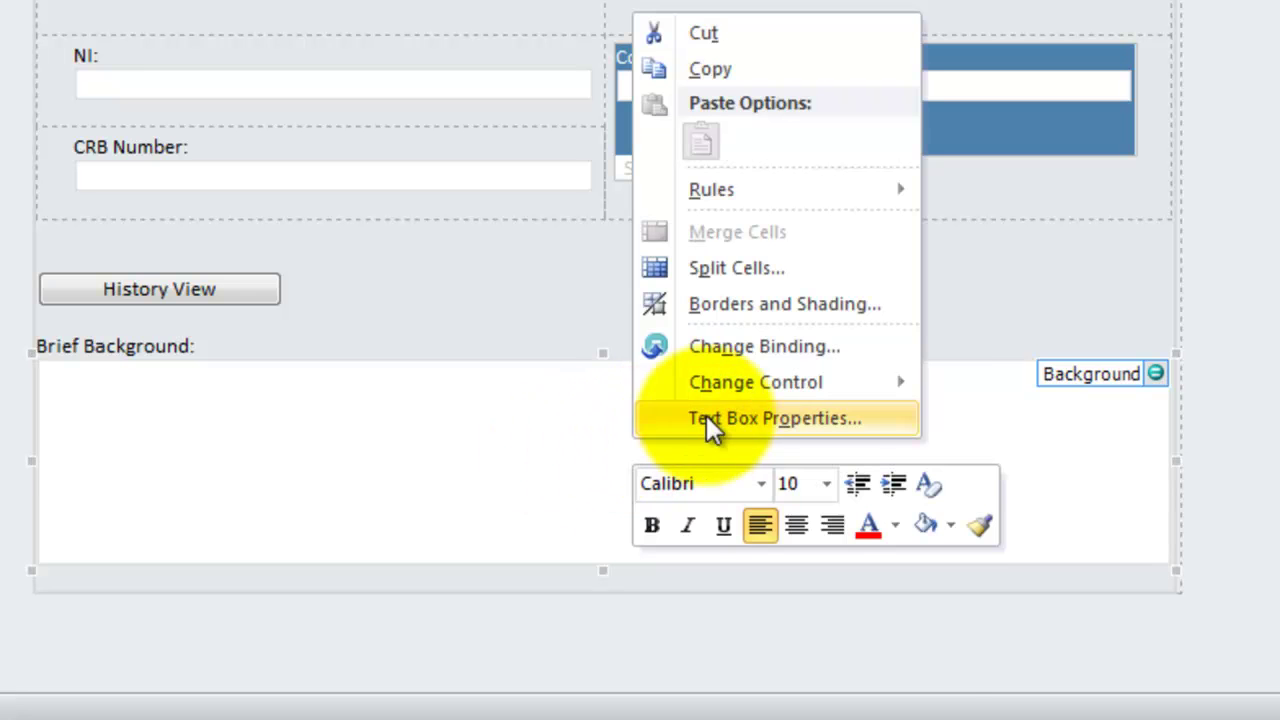
mouse_move(703, 380)
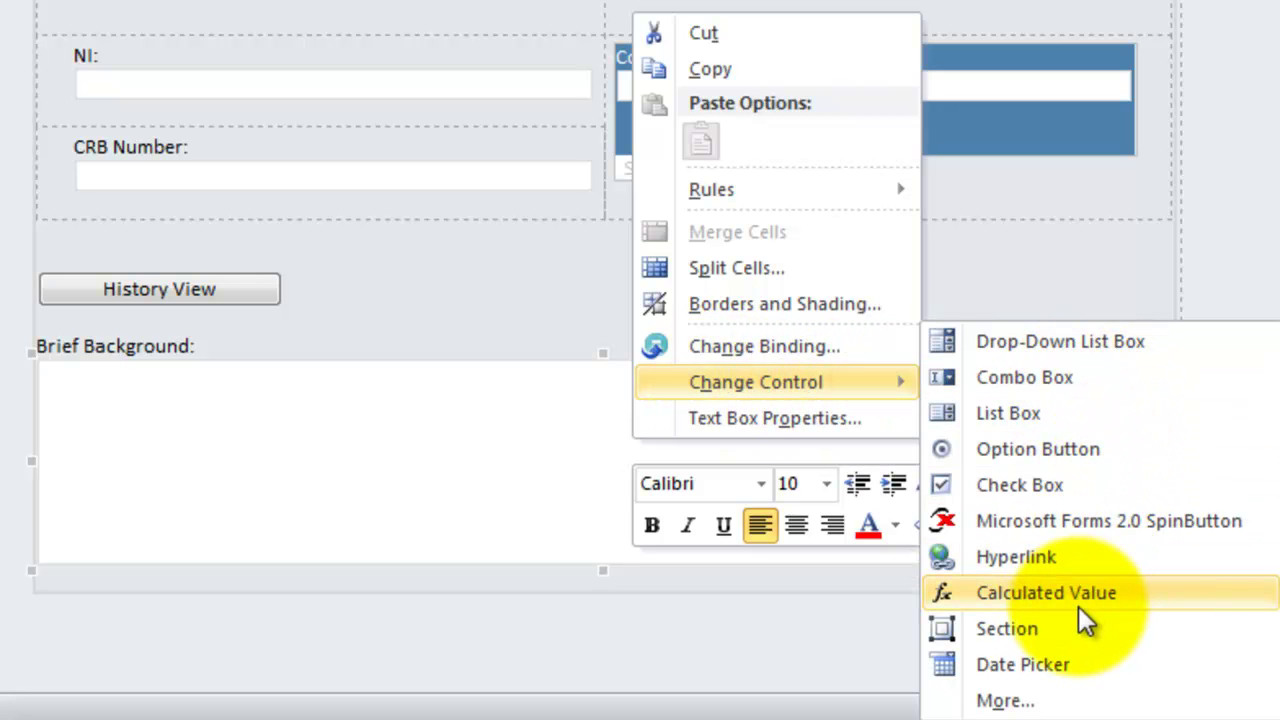
left_click(1005, 701)
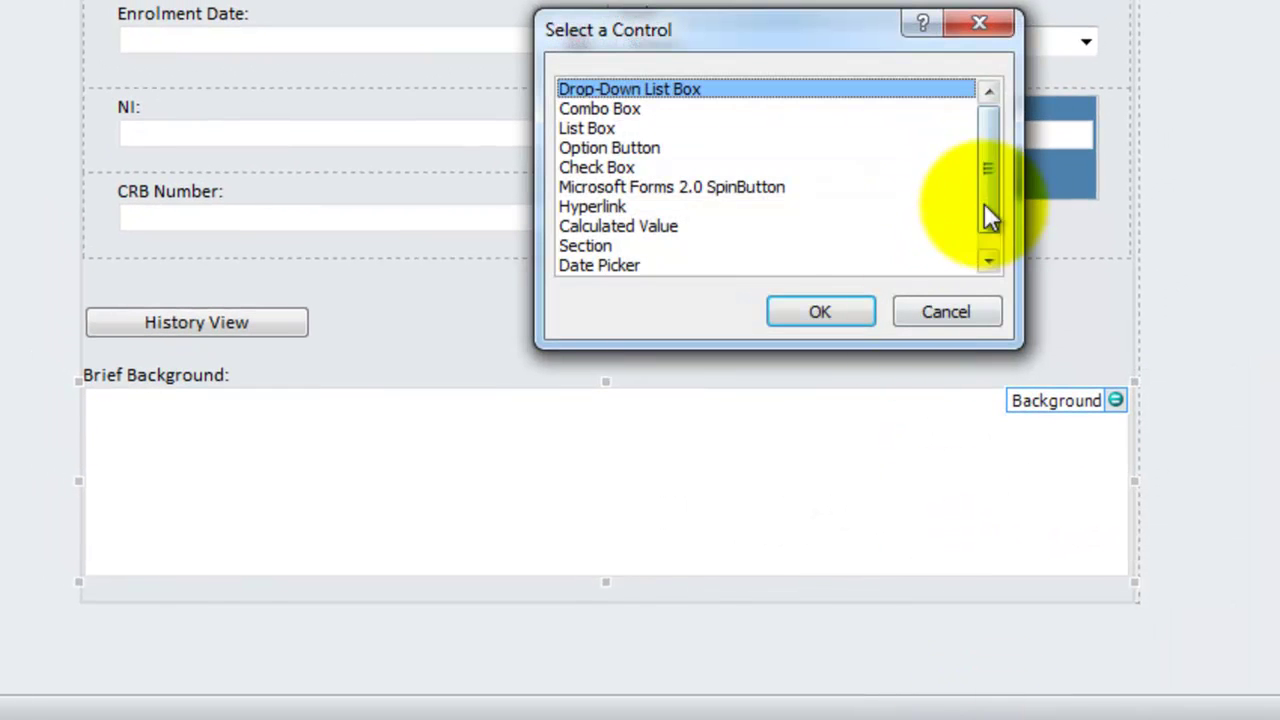
left_click_drag(985, 207, 990, 128)
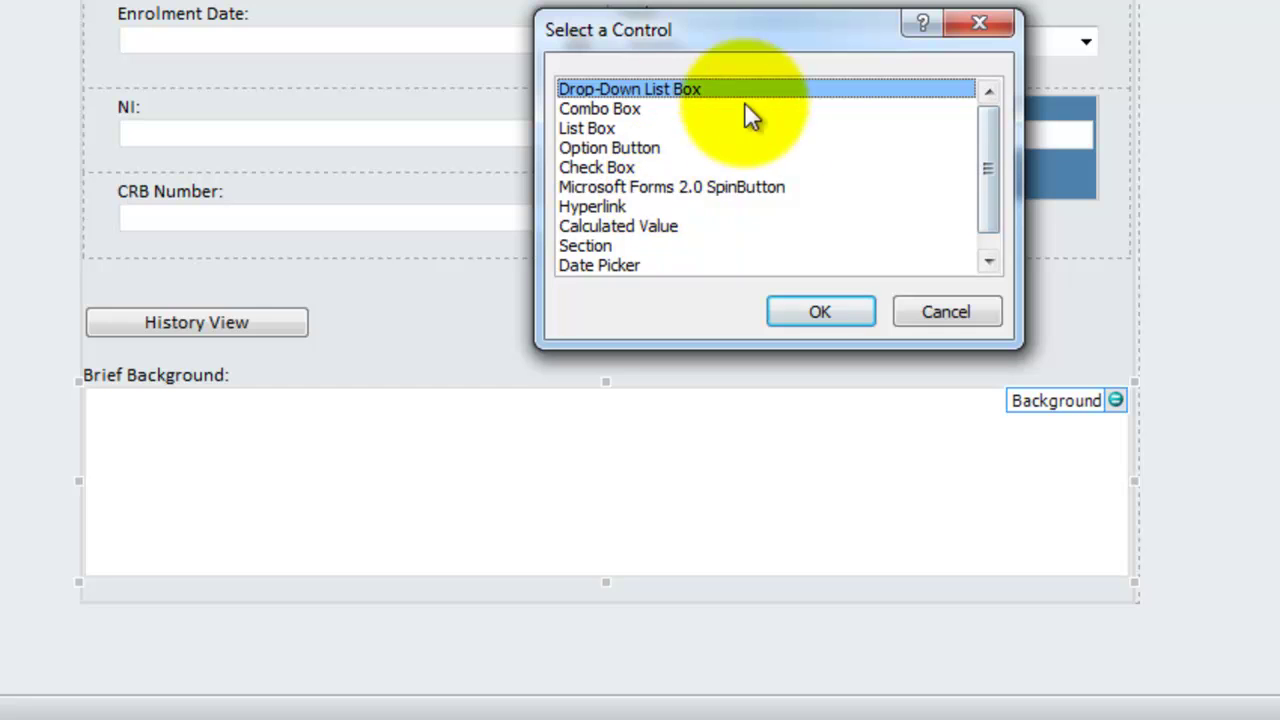
left_click_drag(740, 30, 810, 0)
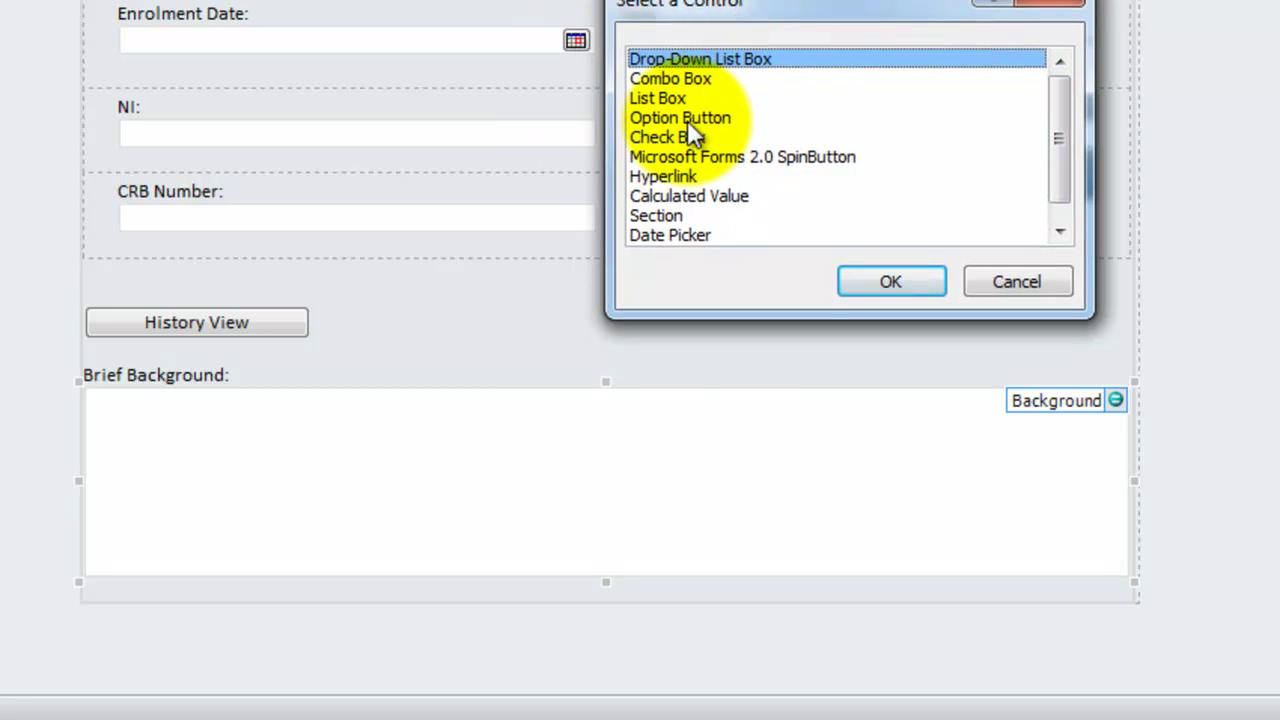
left_click(1012, 278)
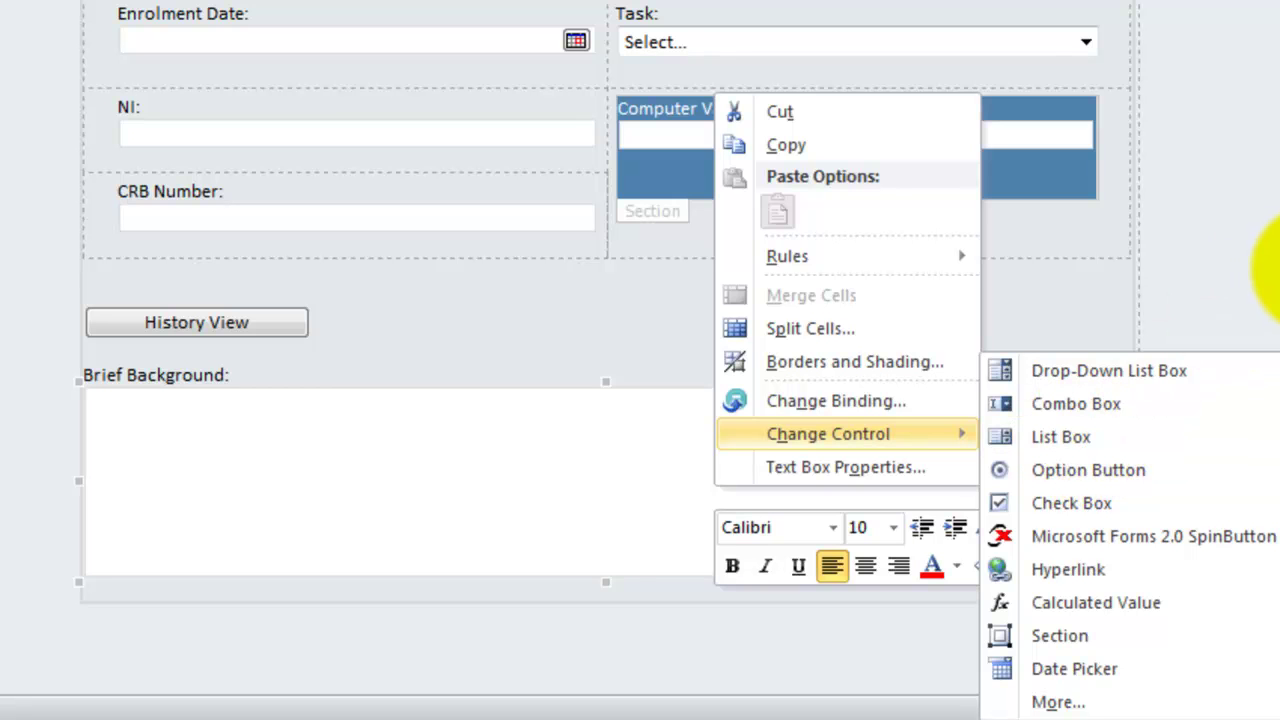
left_click(1260, 270)
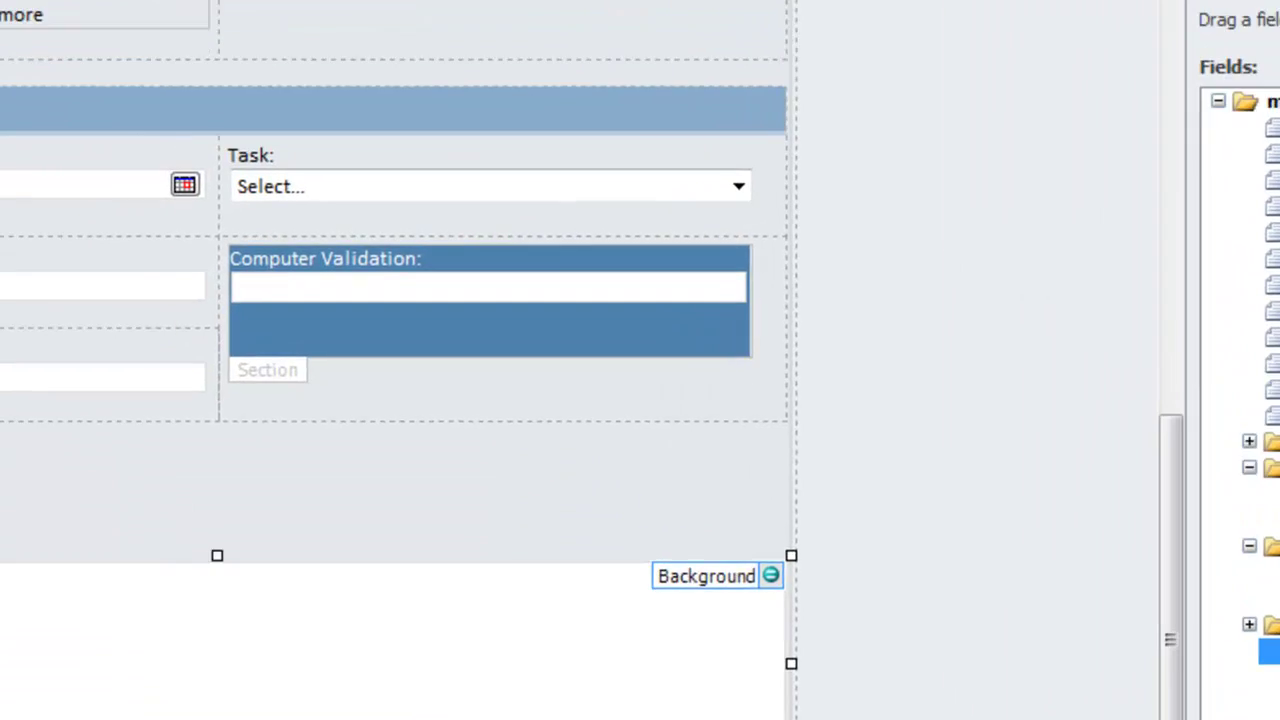
Set the Background field's data type to Rich Text (XHTML).
double_click(1181, 468)
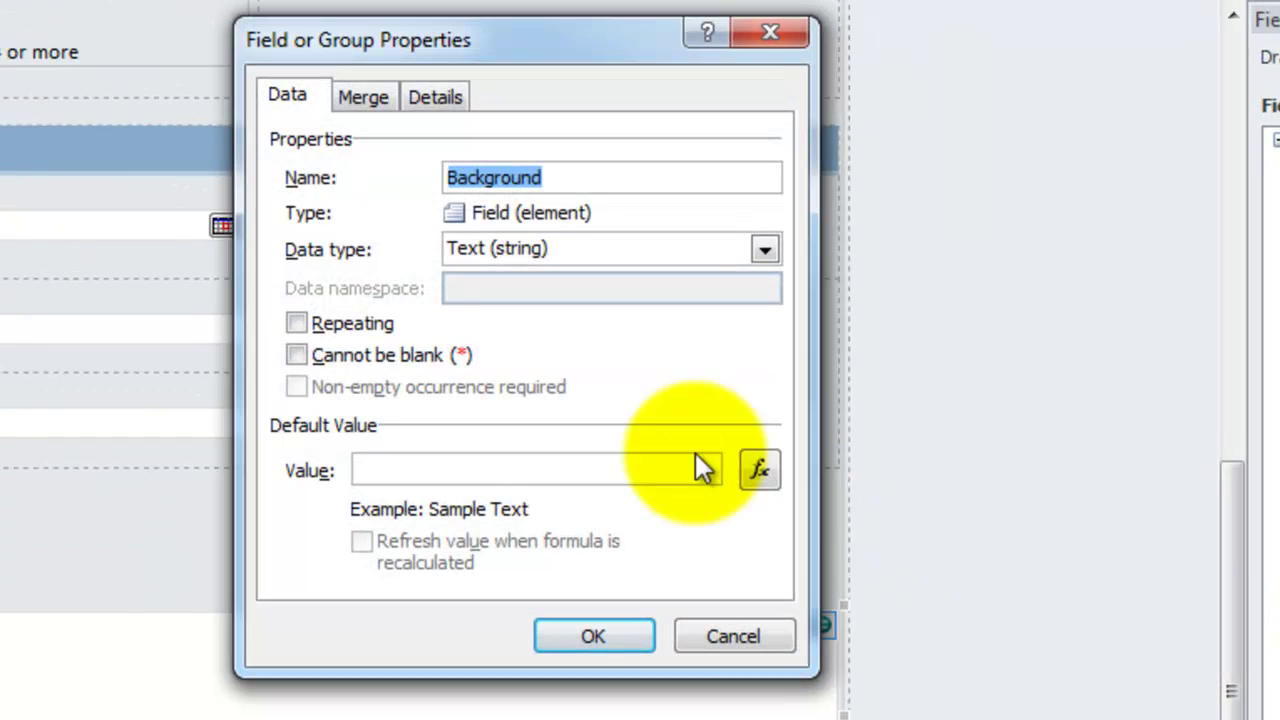
left_click(630, 249)
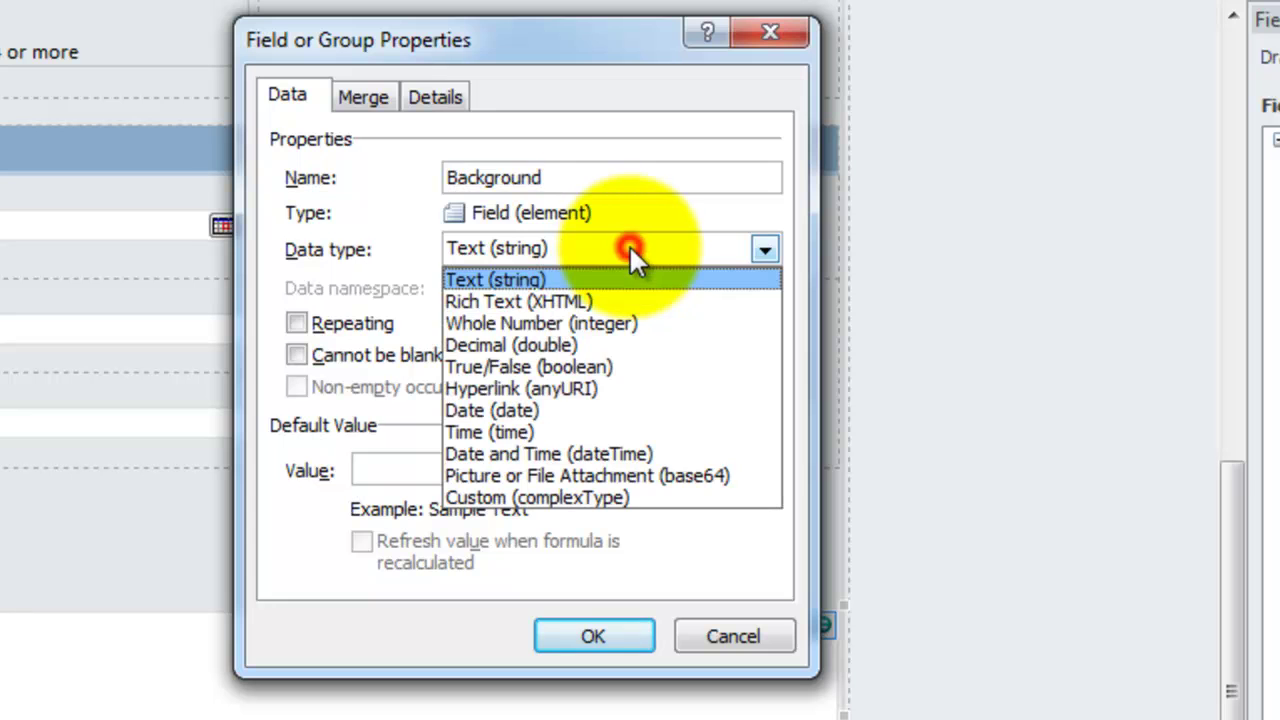
left_click(627, 301)
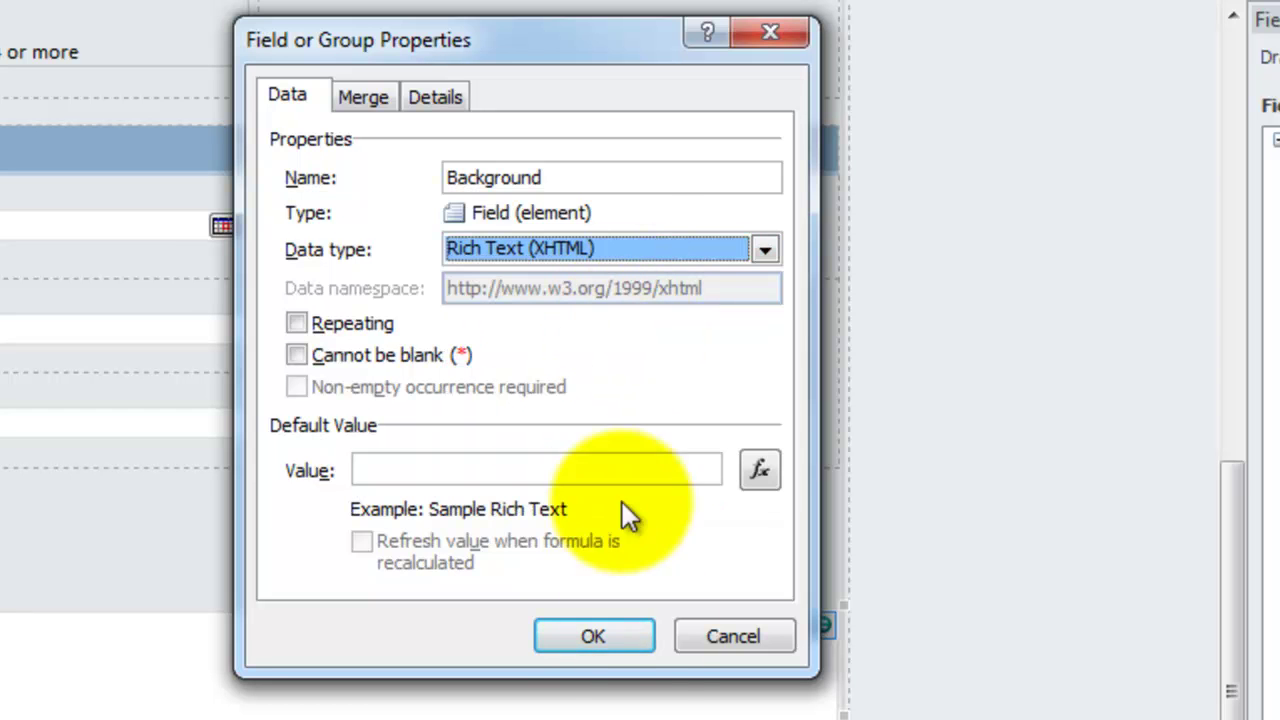
left_click(610, 642)
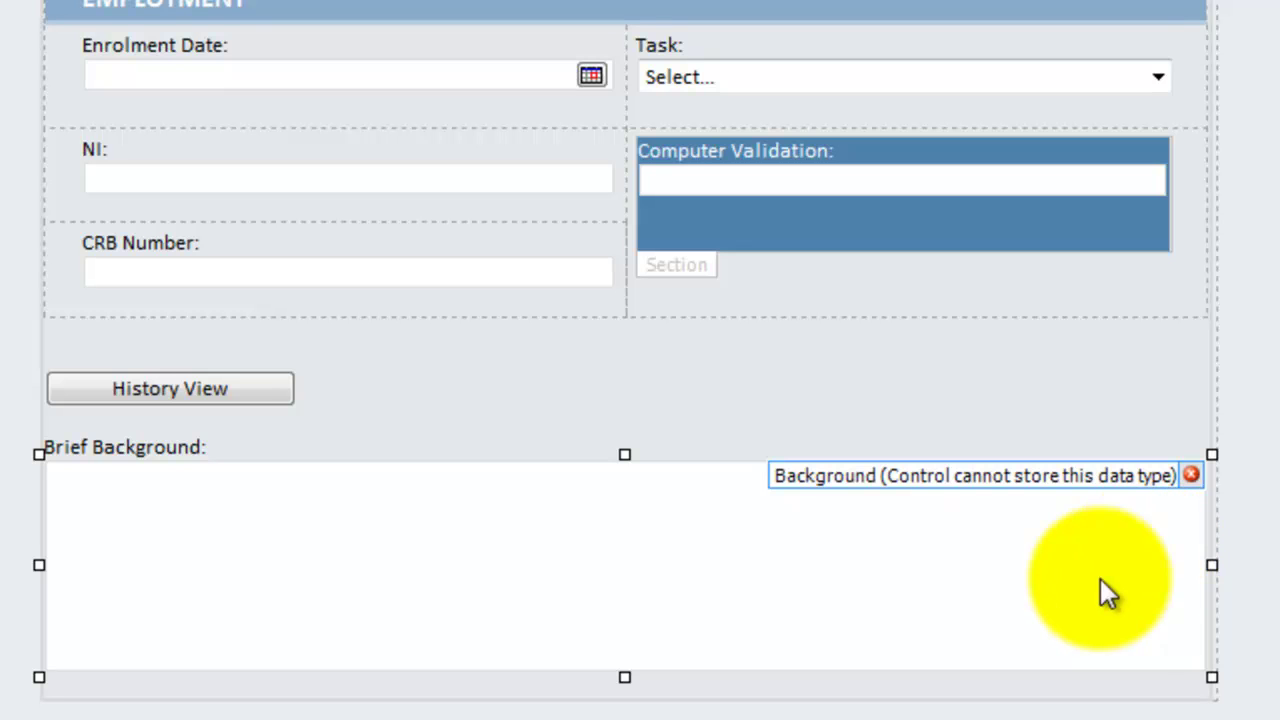
Change the Brief Background control to a Rich Text Box.
right_click(710, 545)
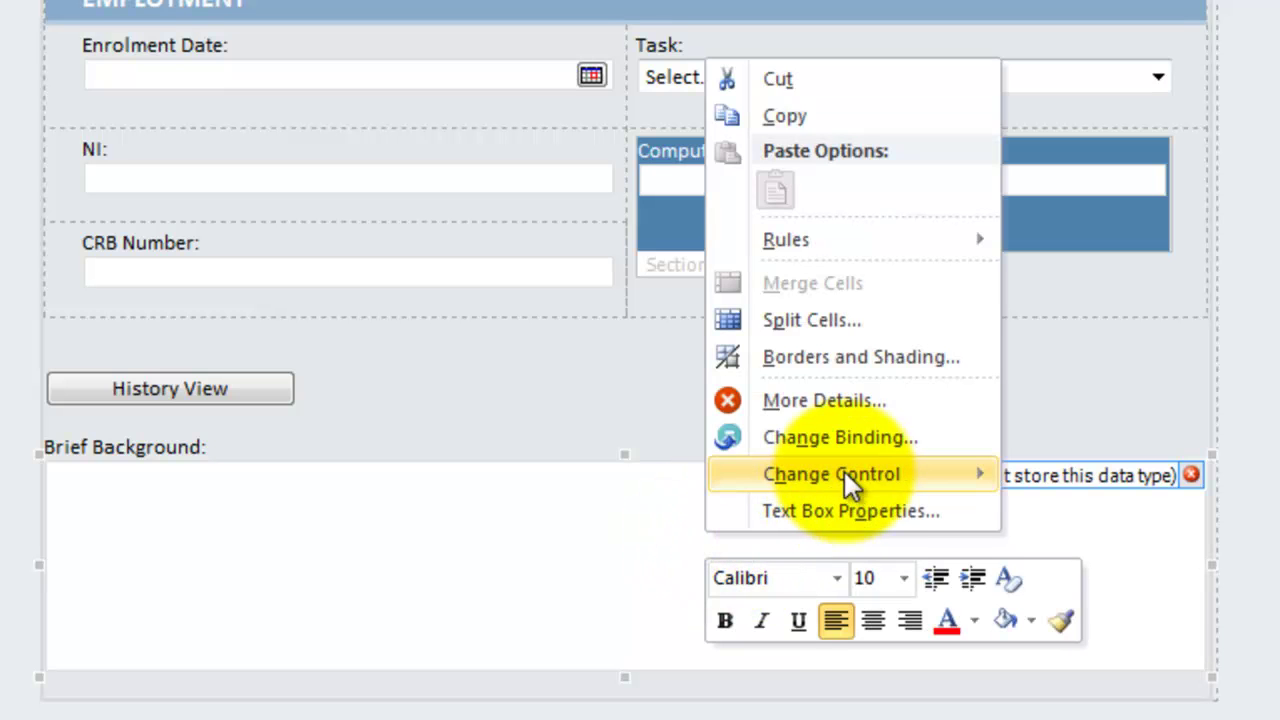
mouse_move(848, 480)
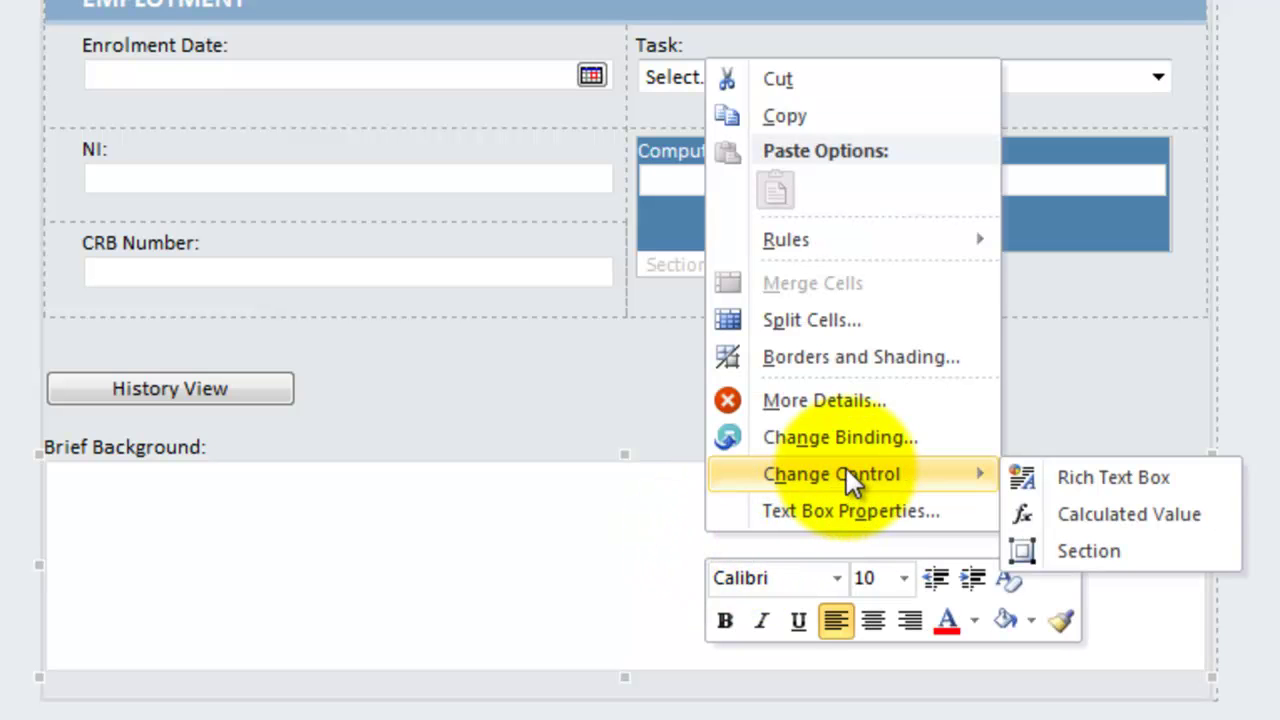
left_click(1218, 490)
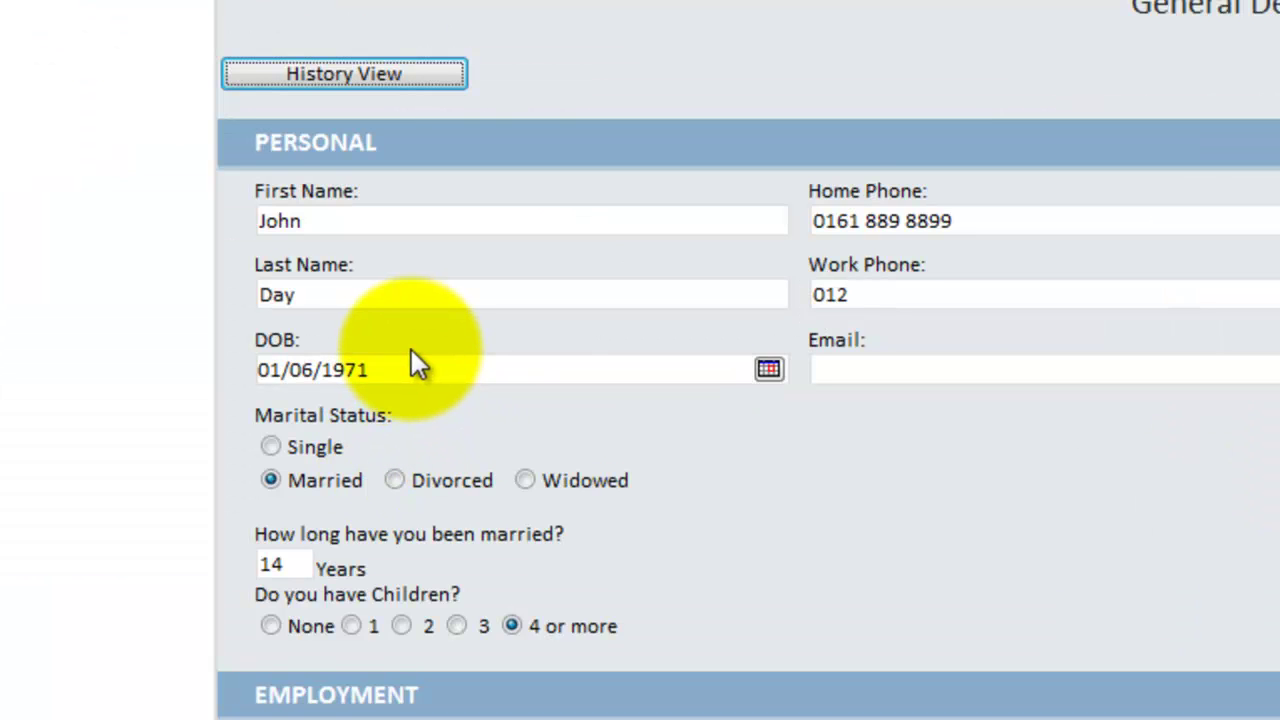
Make the entire Brief Background text bold in the filled-in form.
scroll(411, 363, "down", 5)
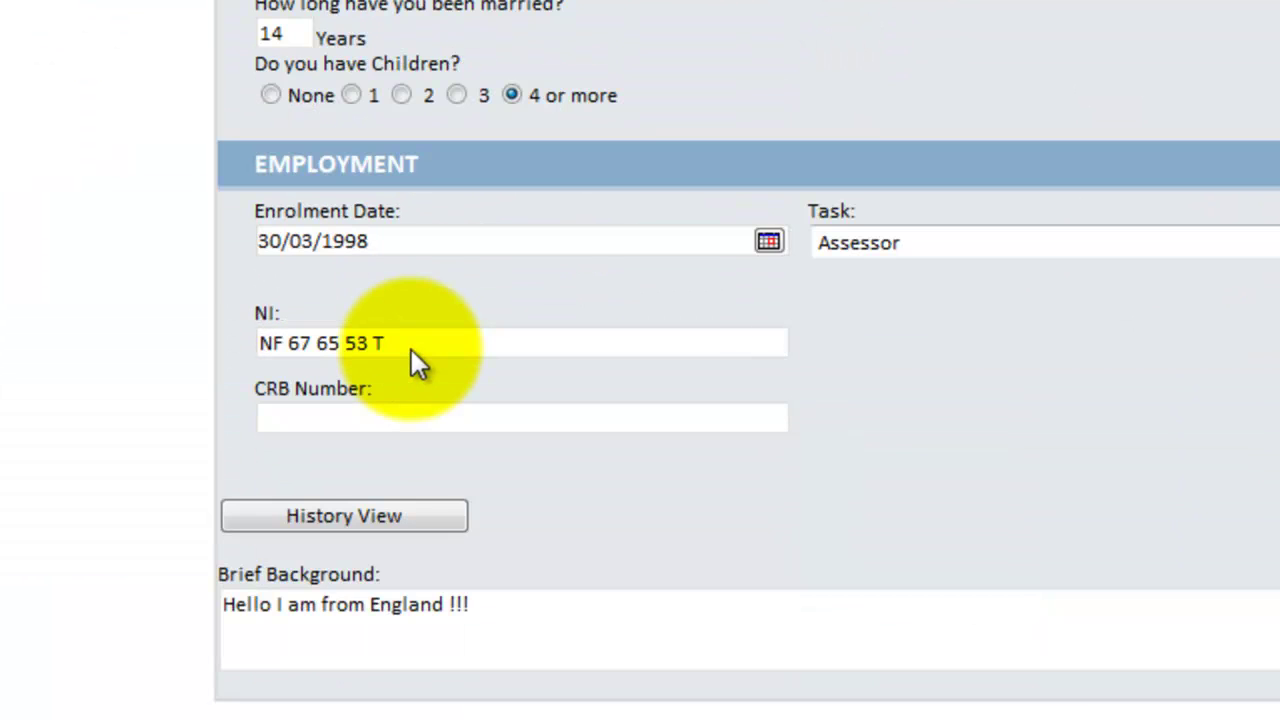
left_click(506, 606)
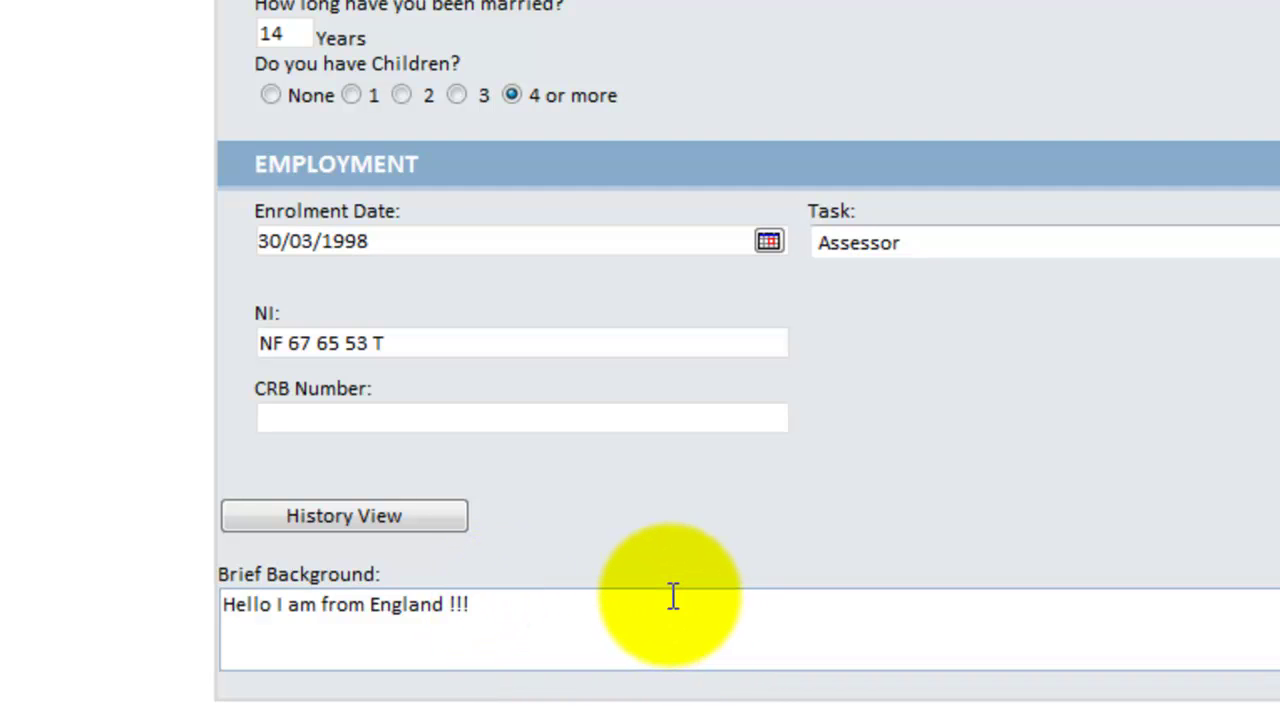
key("ctrl+a")
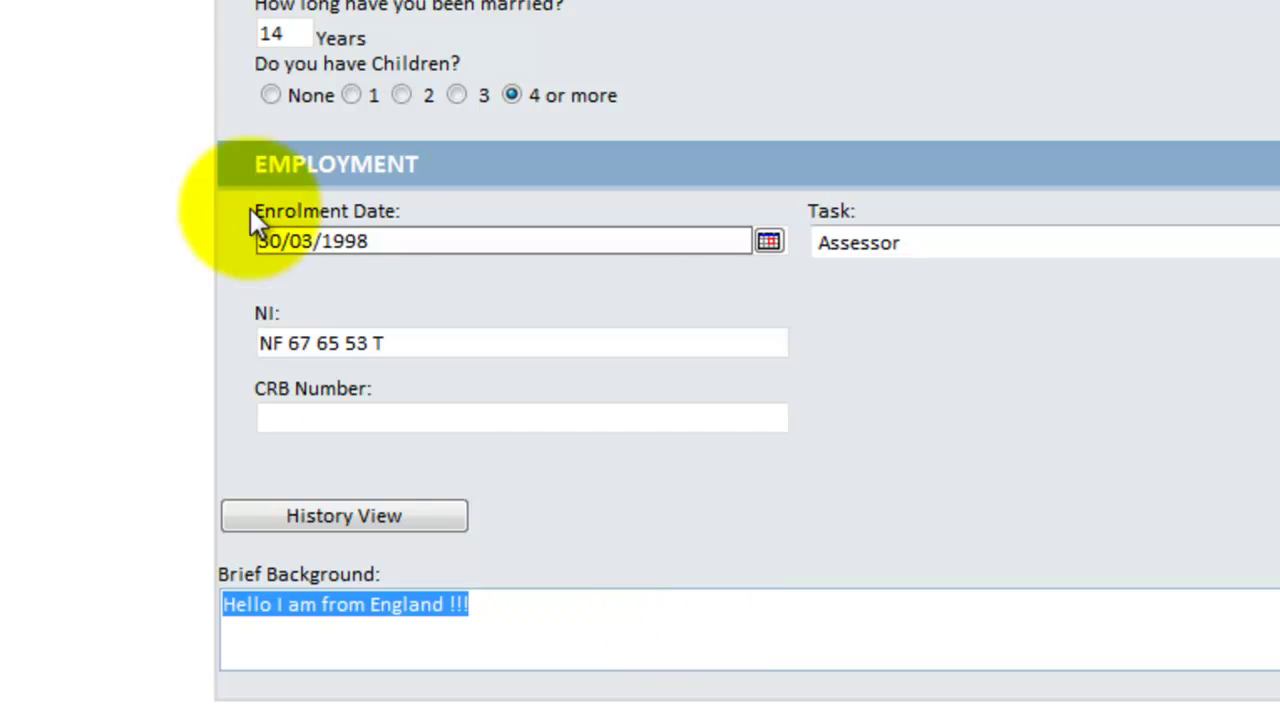
key("ctrl+b")
left_click(500, 604)
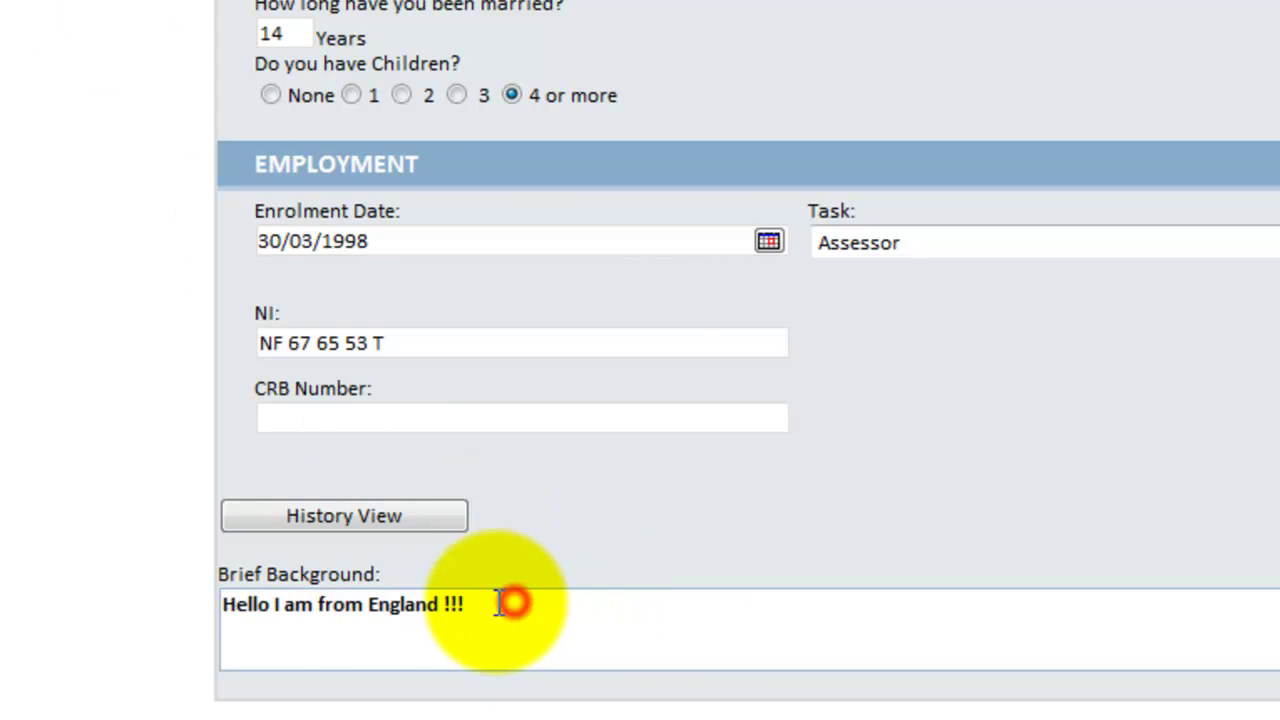
Remove bold from "Hello I am from" in the brief background and apply a different font colour to "England".
left_click_drag(366, 604, 143, 604)
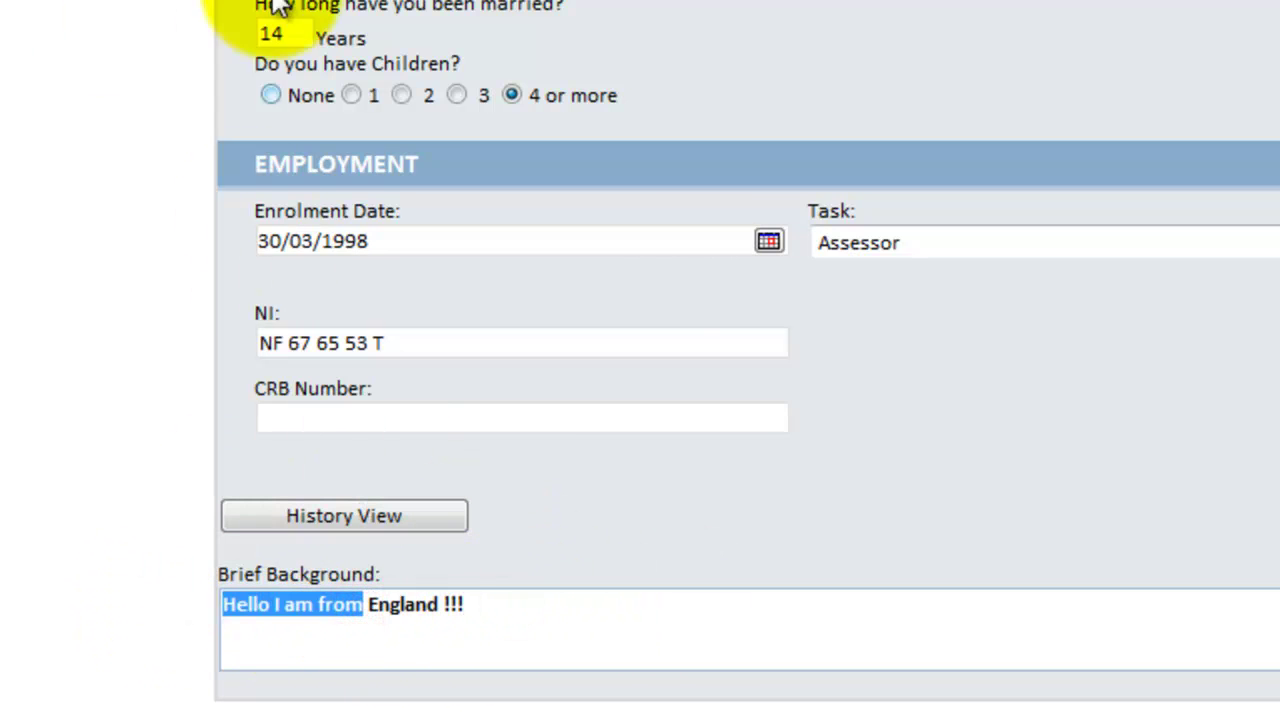
key("ctrl+b")
double_click(400, 604)
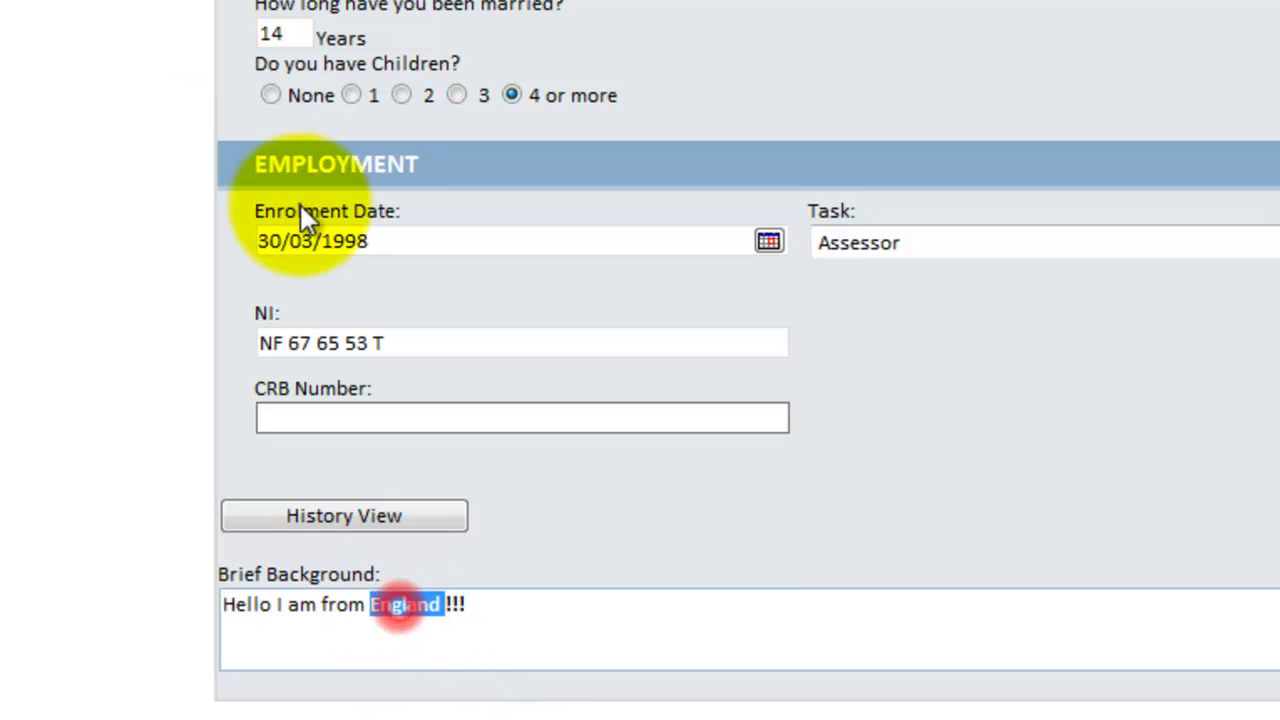
left_click(250, 0)
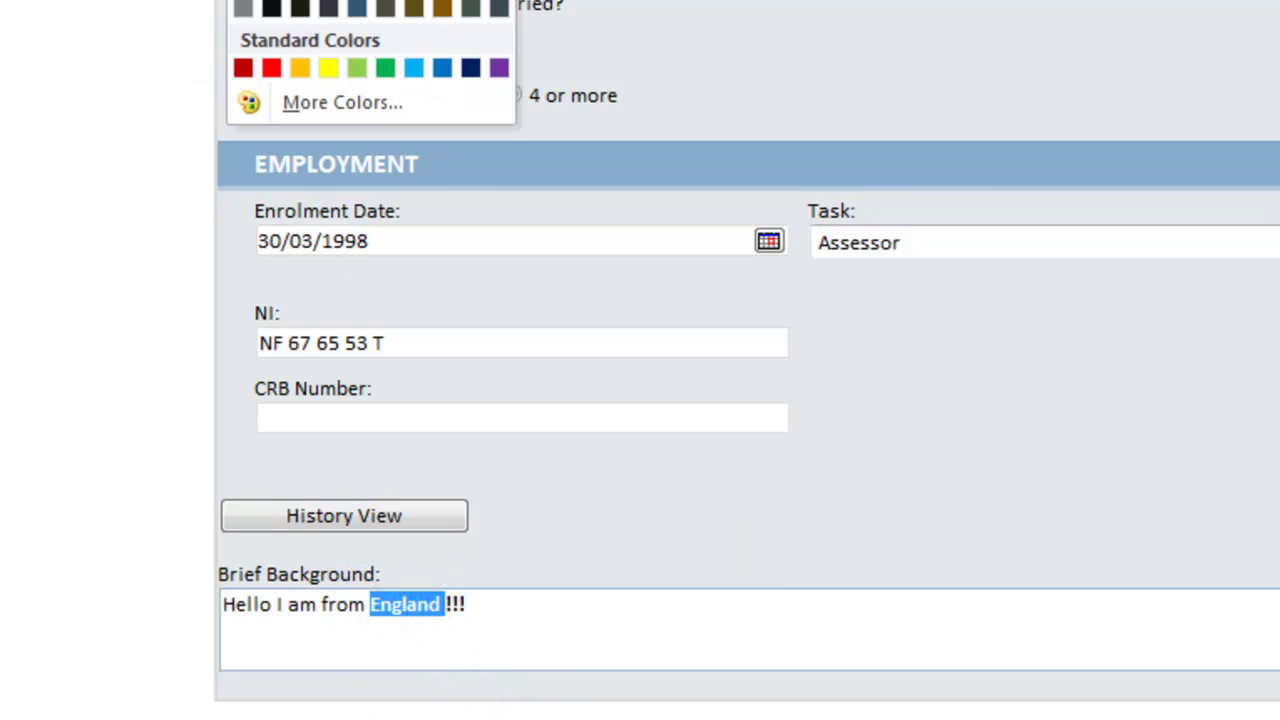
left_click(362, 7)
left_click(500, 623)
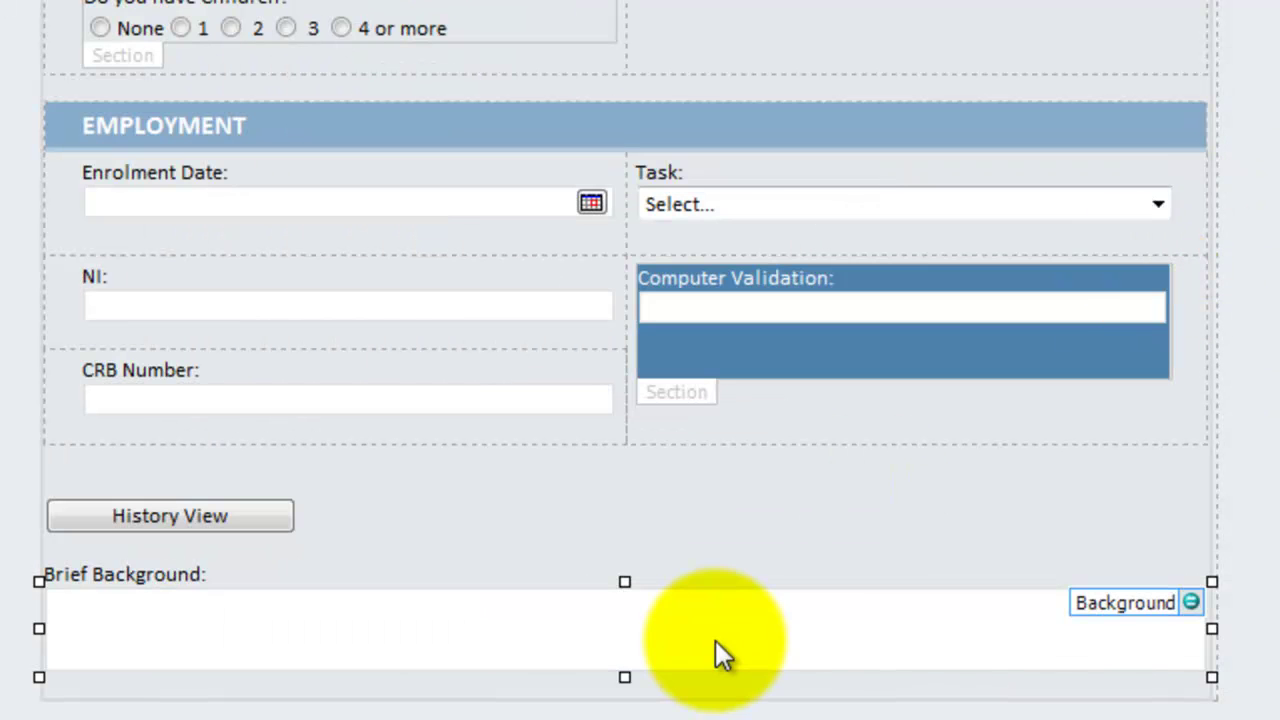
Set the Background field's data type back to Text (string) in the form design and accept the change.
left_click(1240, 655)
left_click(789, 645)
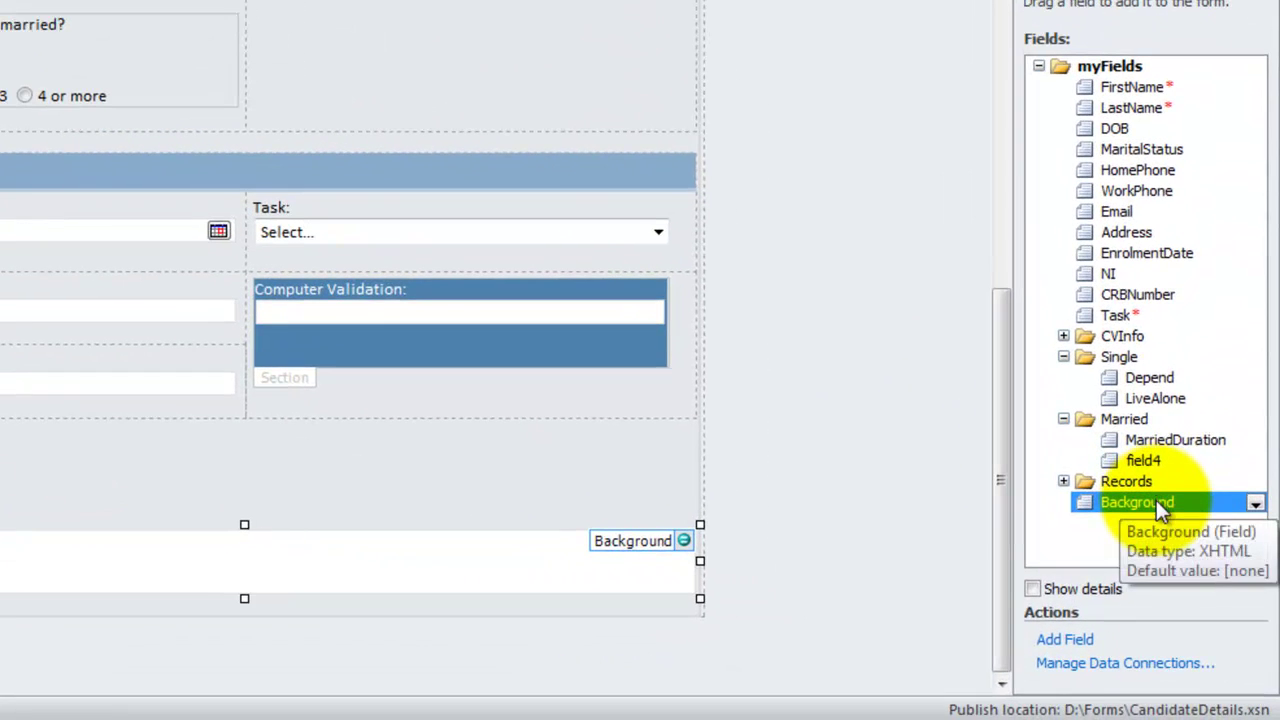
double_click(1156, 500)
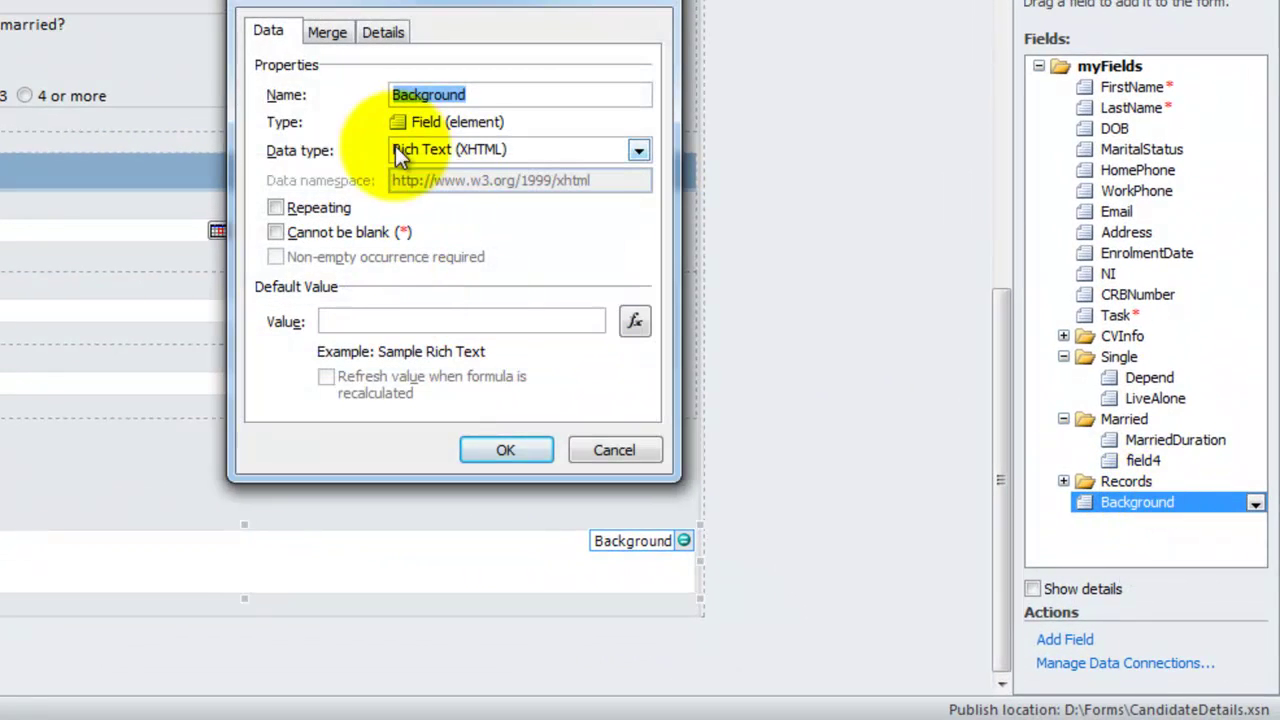
left_click(493, 150)
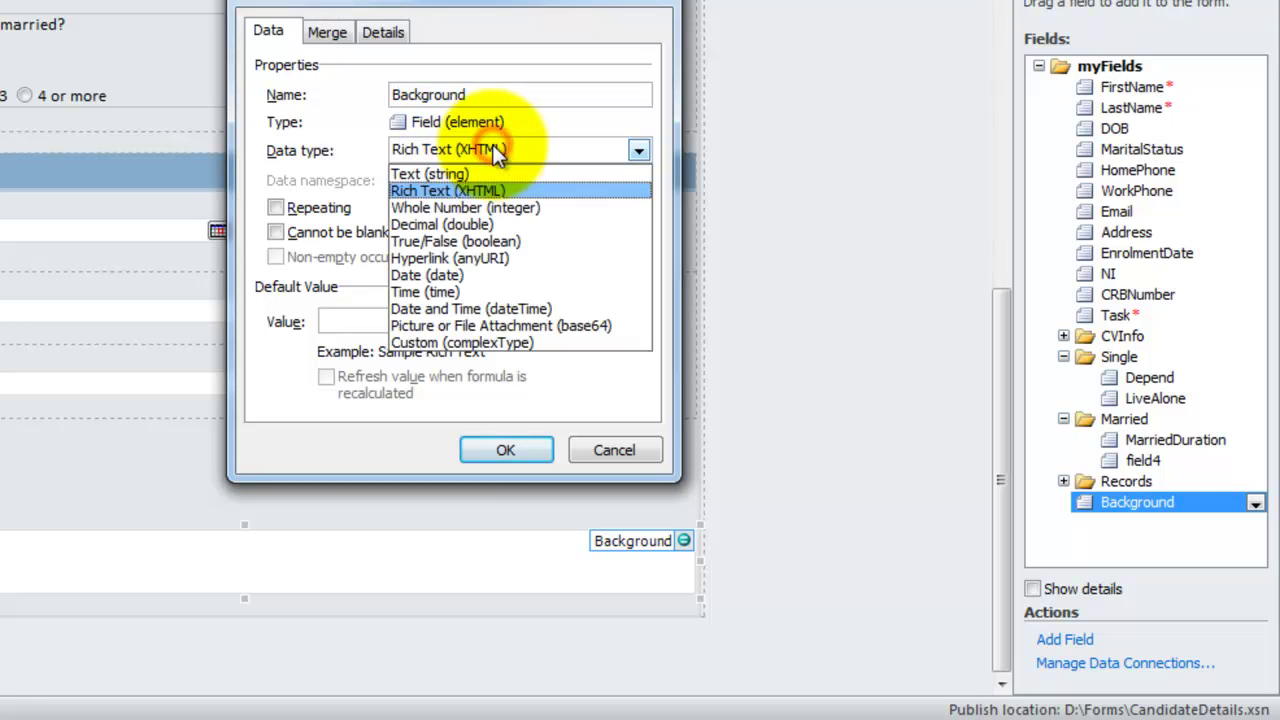
left_click(449, 174)
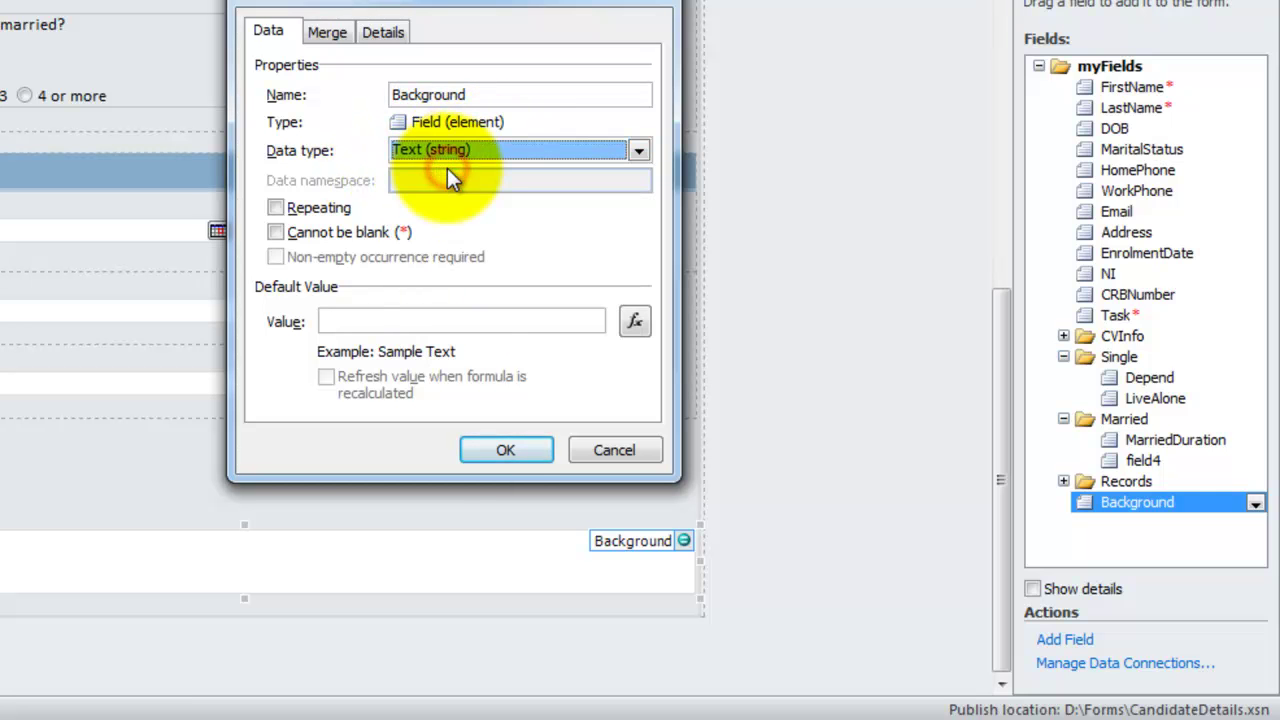
left_click(505, 450)
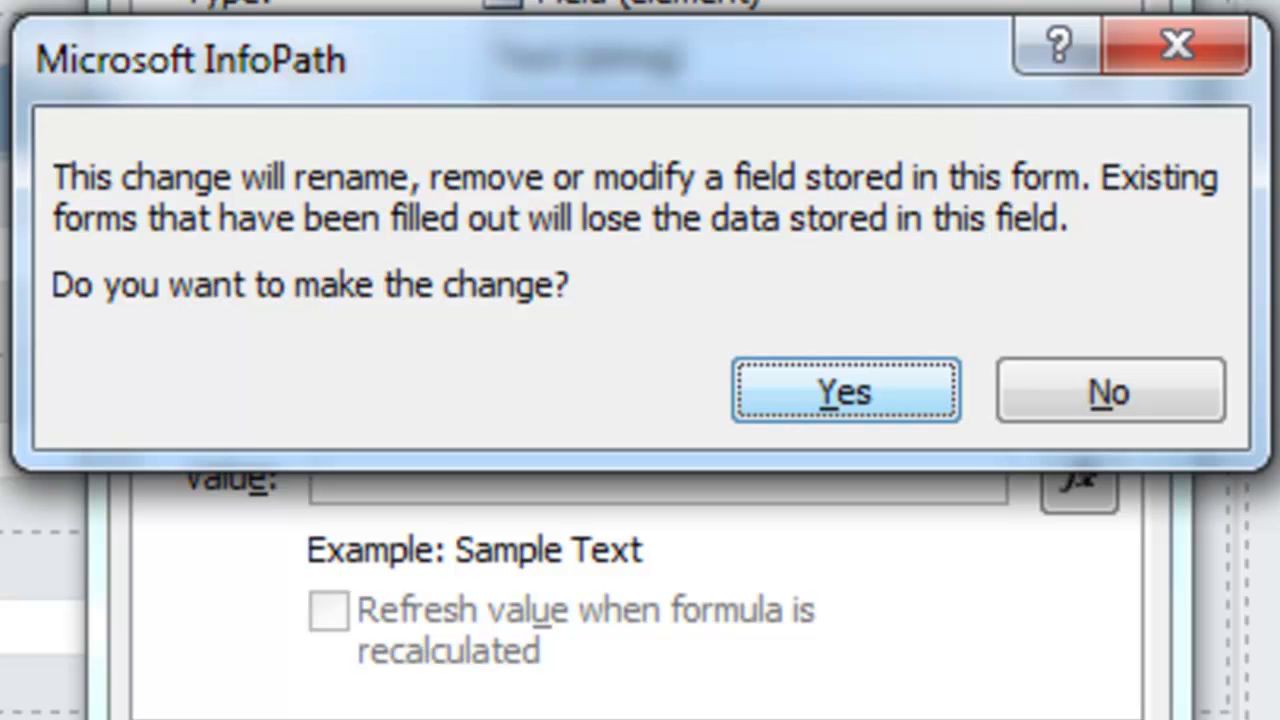
left_click(846, 392)
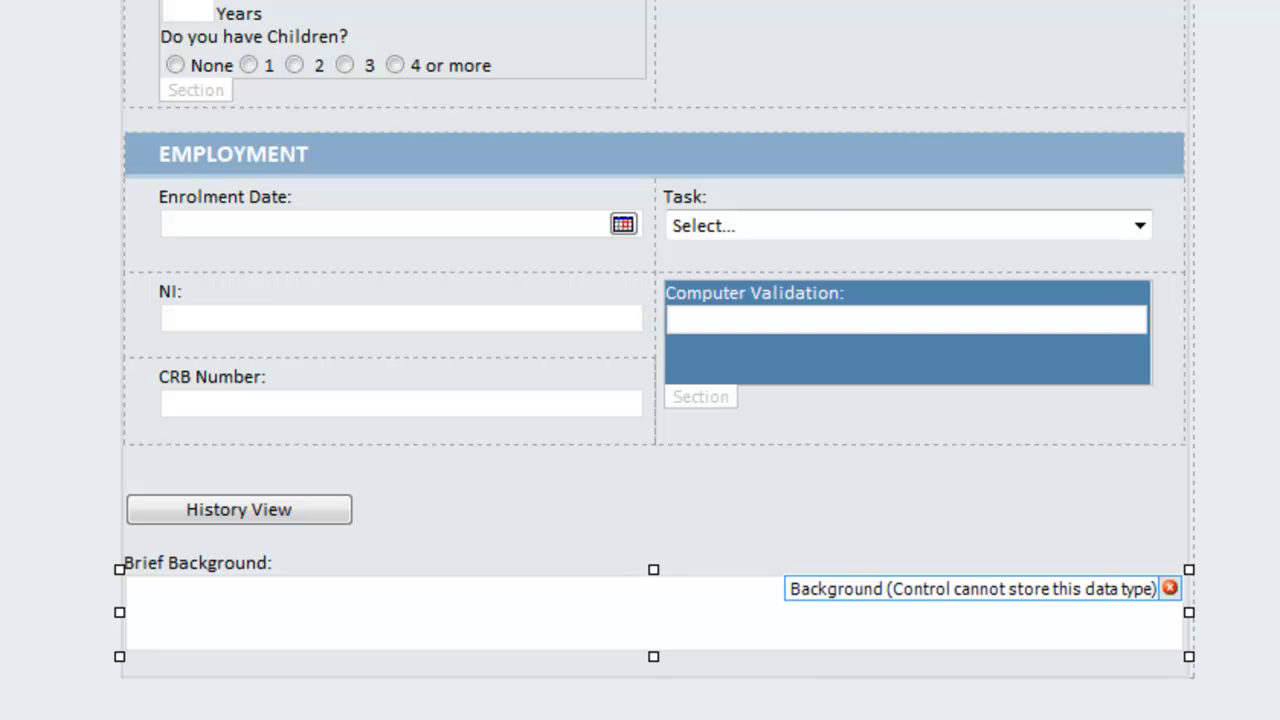
Change the Brief Background control to a Text Box and make the box several lines tall.
right_click(808, 632)
left_click(906, 560)
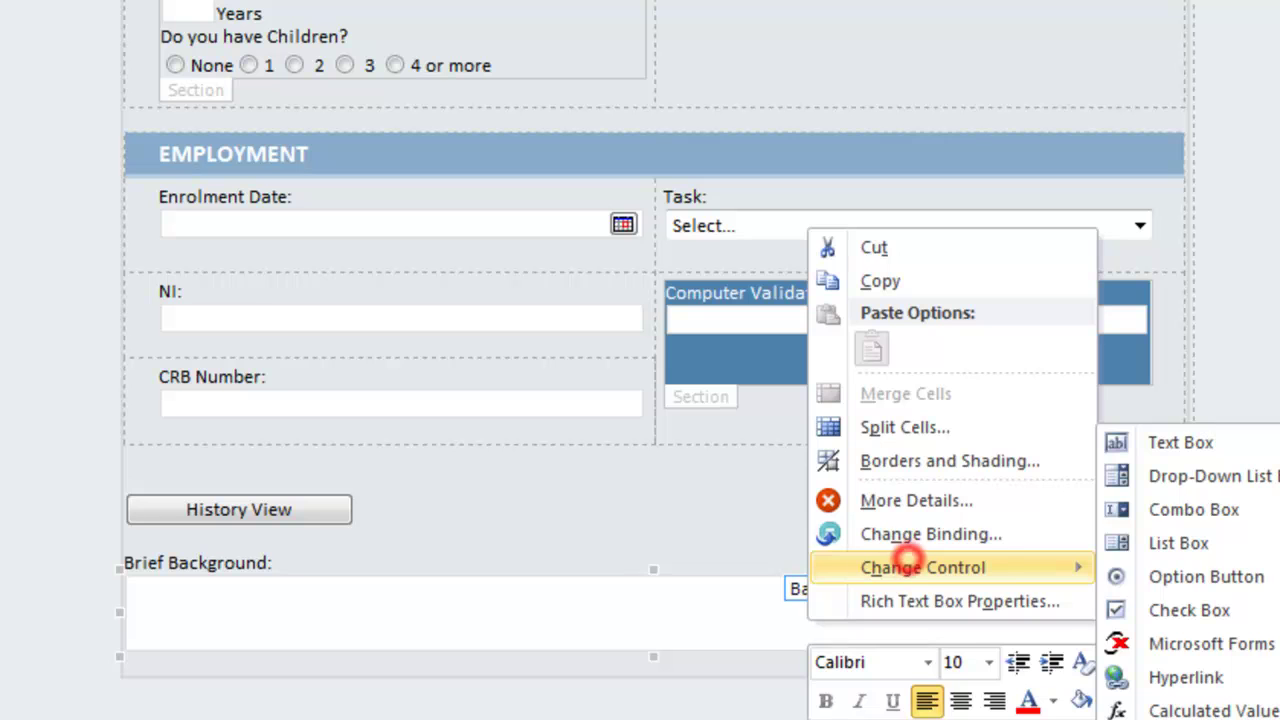
left_click(1210, 443)
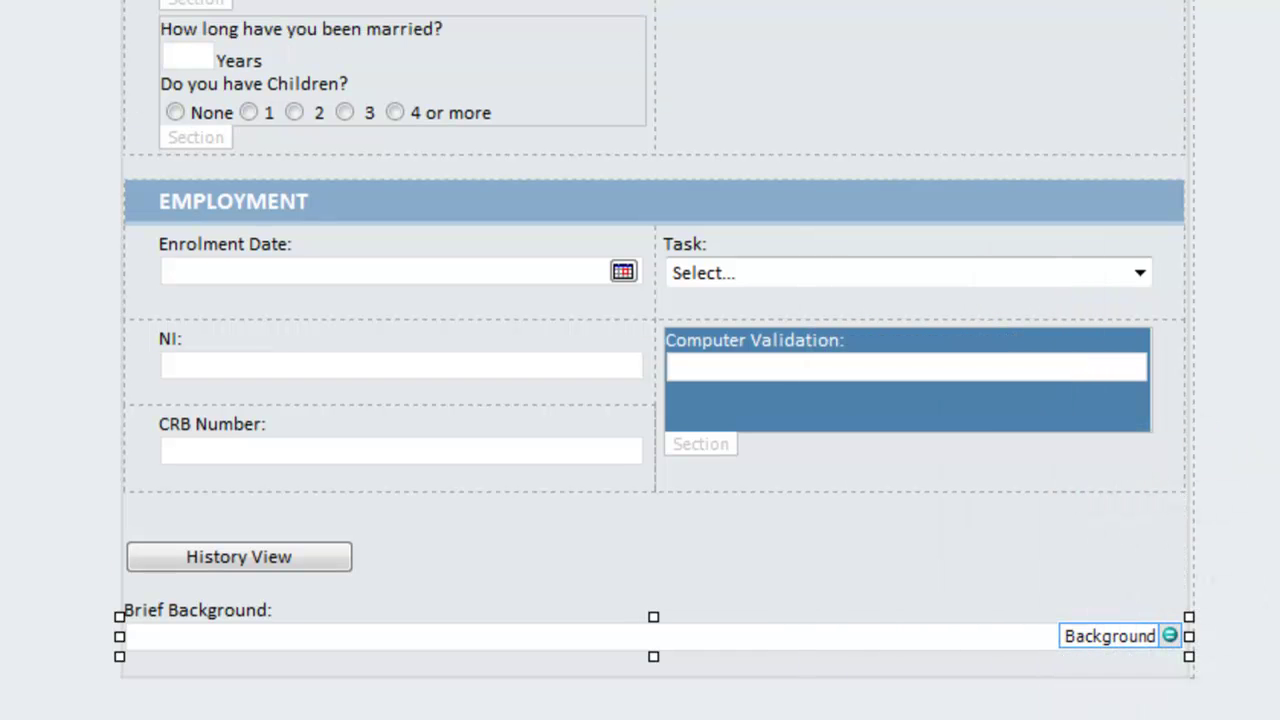
left_click_drag(653, 656, 653, 714)
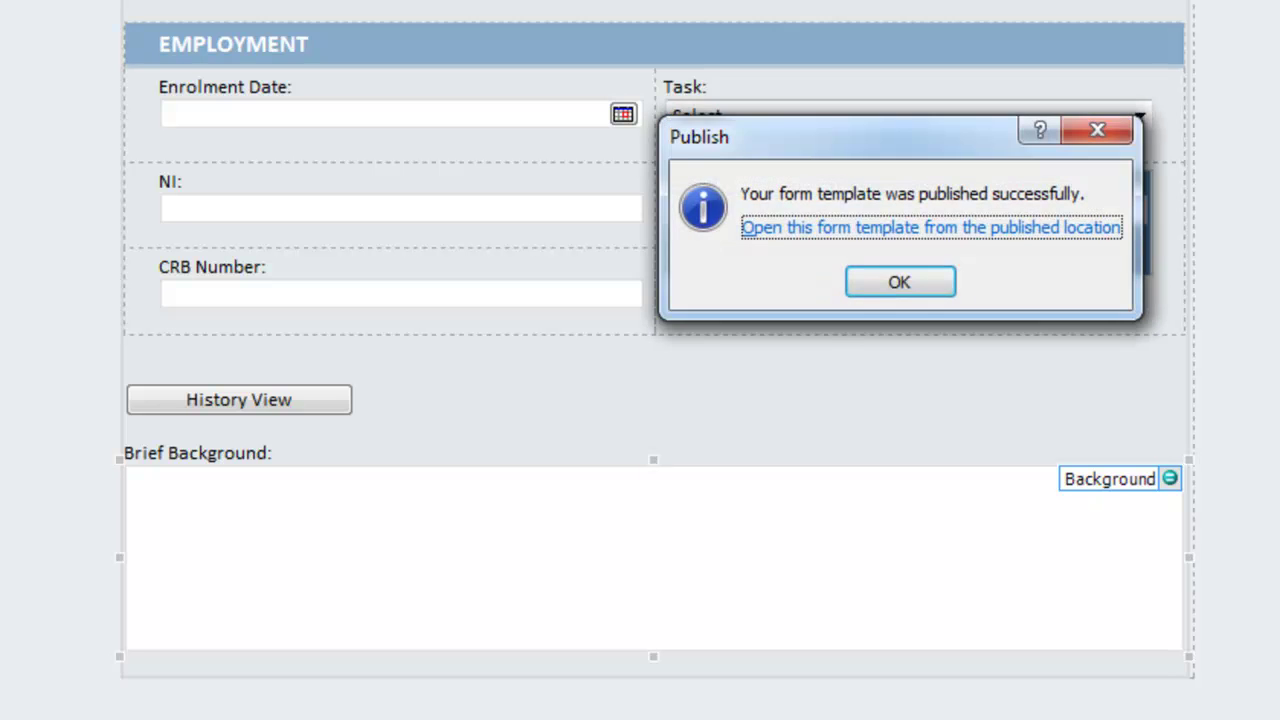
Finish publishing the form template and check the Brief Background text in the filled-in form.
left_click(883, 279)
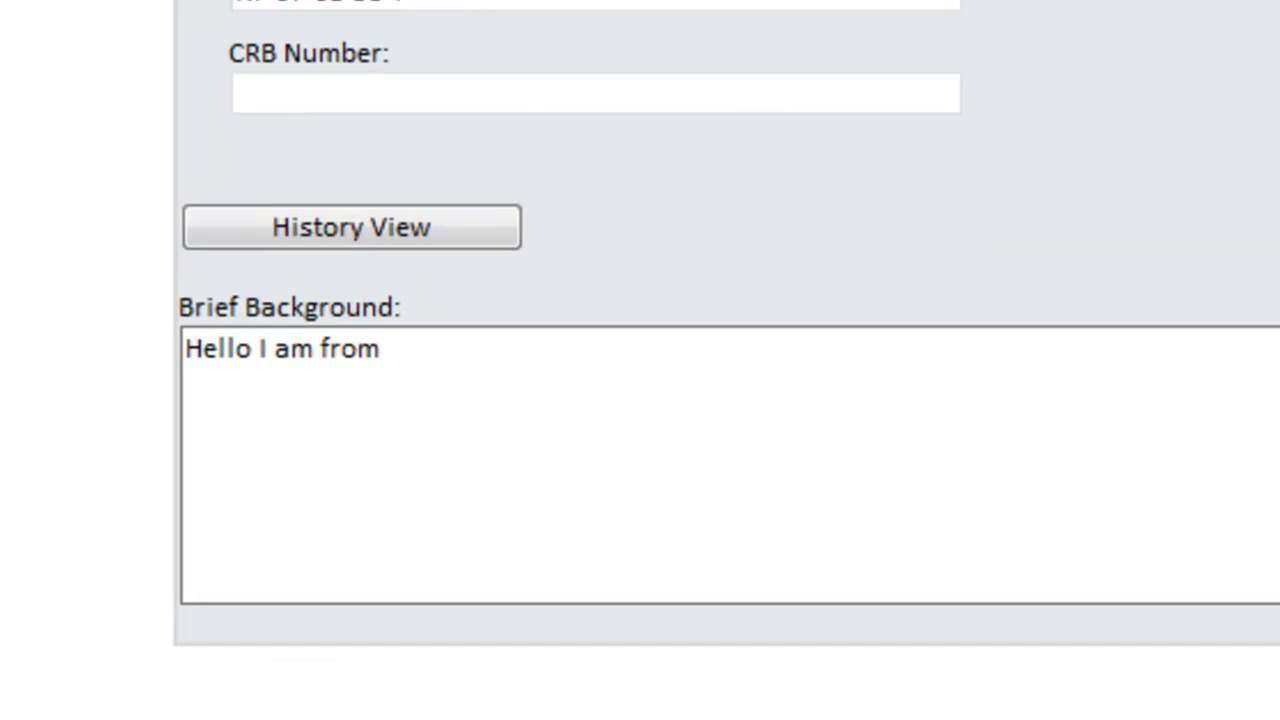
left_click(419, 338)
left_click(397, 330)
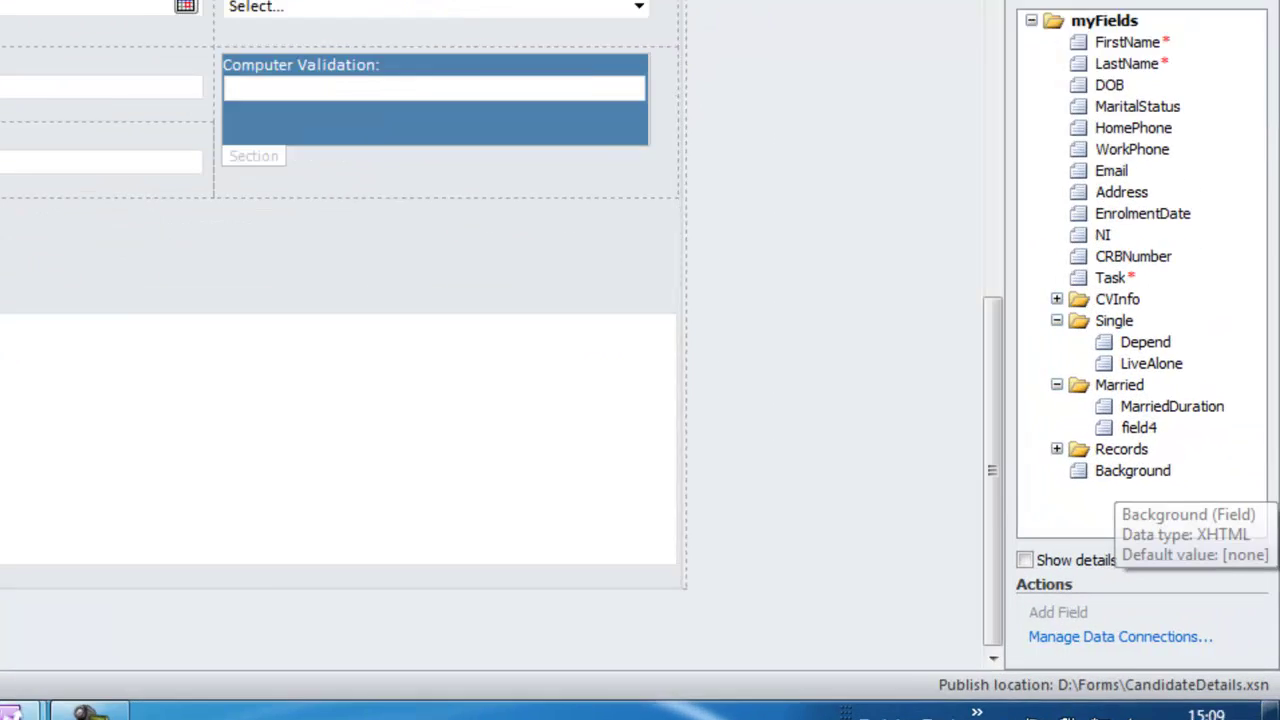
Inspect the data type setting in the Background control's Rich Text Box properties without changing anything.
left_click(1191, 526)
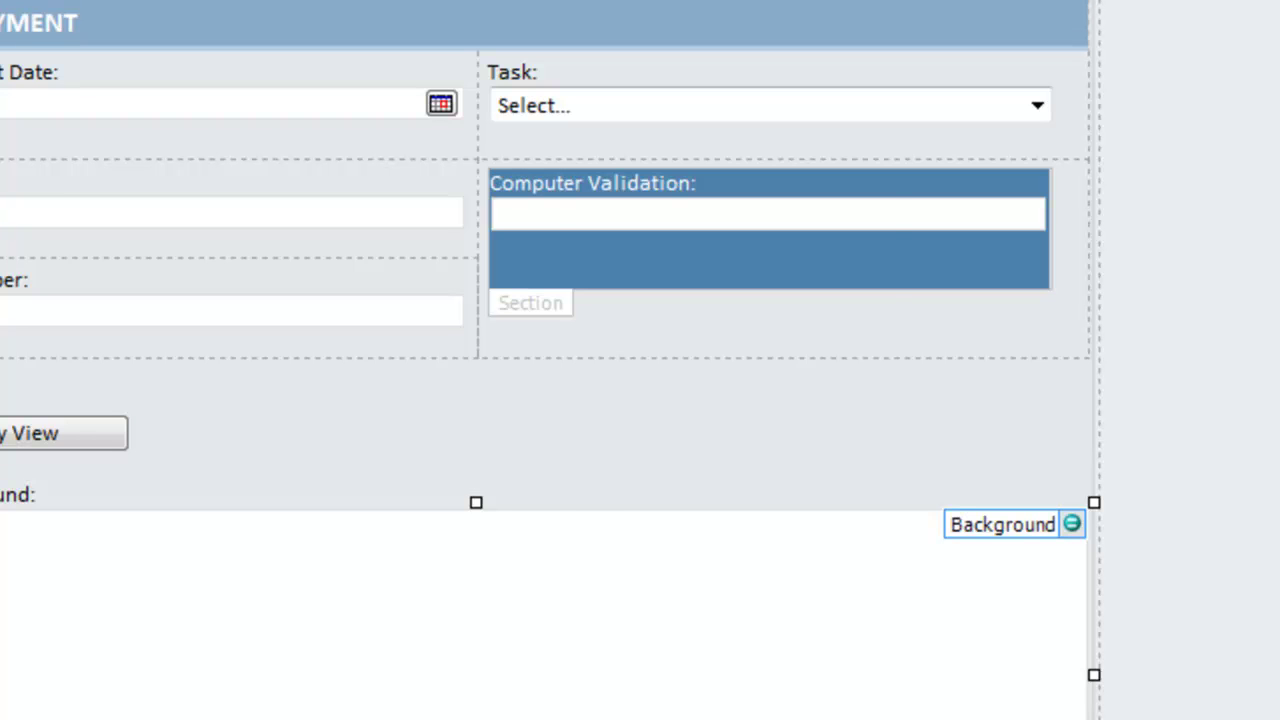
right_click(558, 206)
left_click(727, 599)
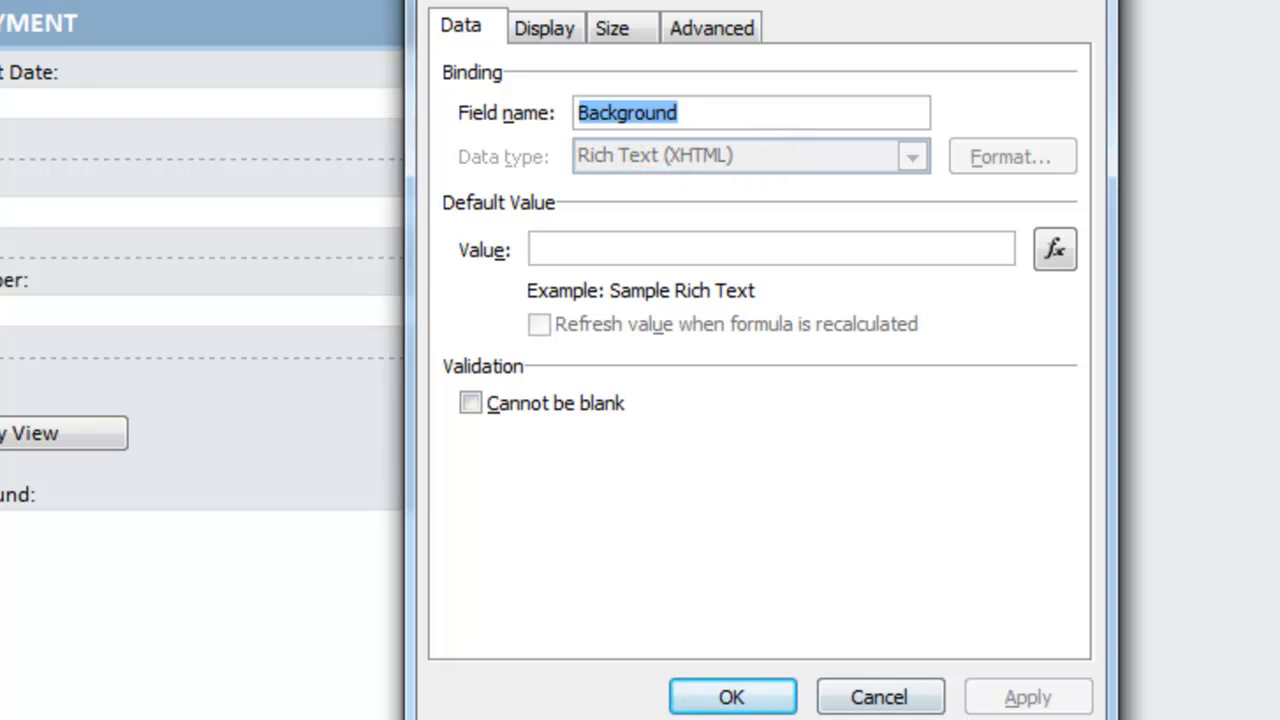
left_click(876, 694)
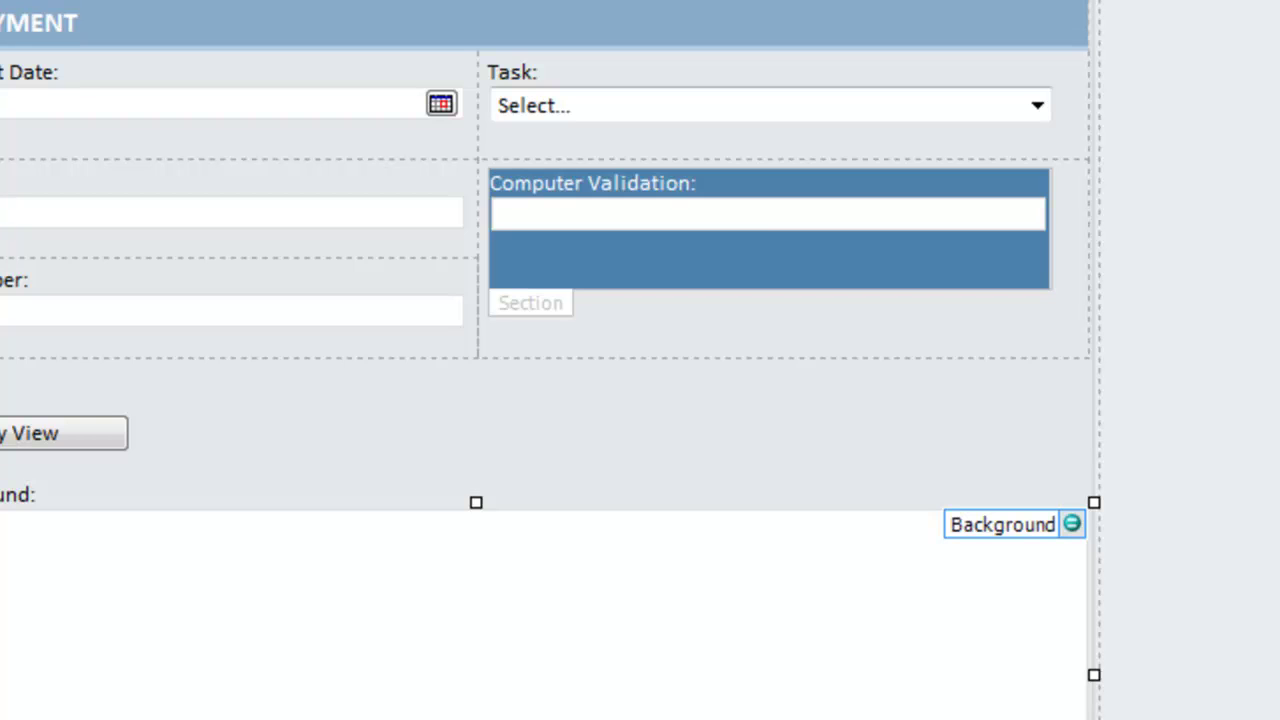
Set the Background field's data type to Text (string) in the field properties and accept the change to the stored field.
key("alt+Return")
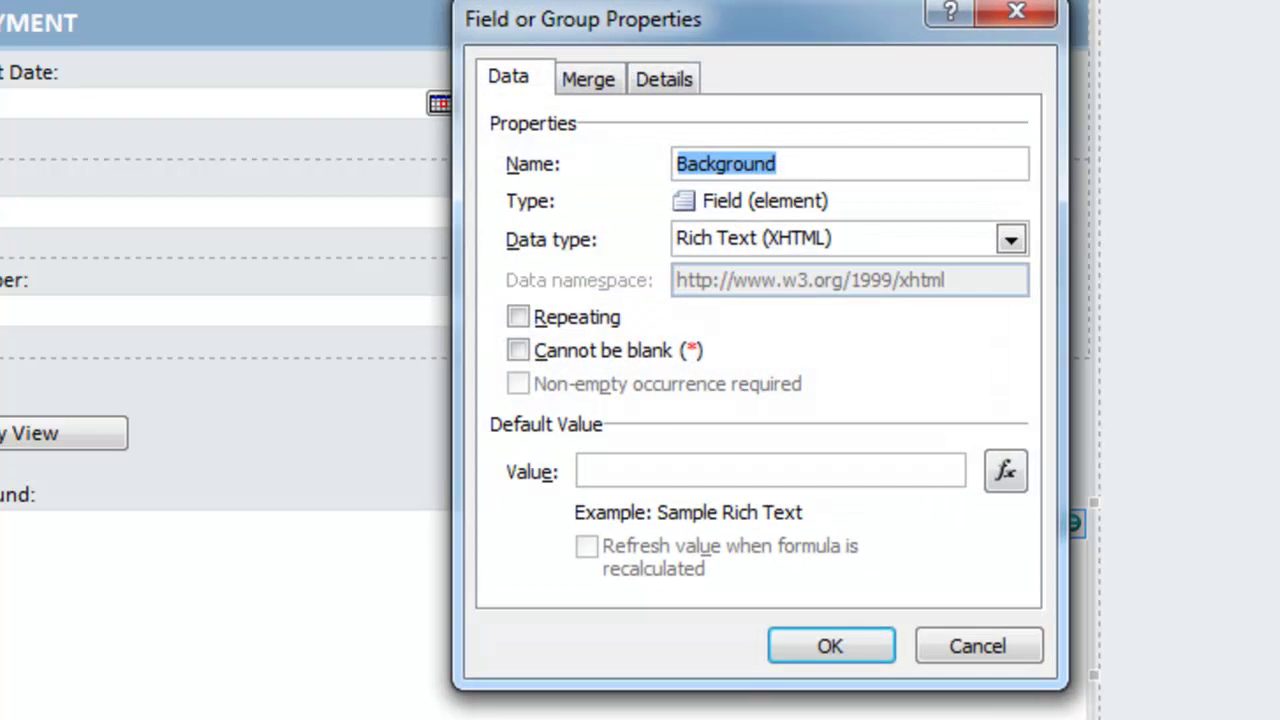
left_click(766, 240)
left_click(715, 270)
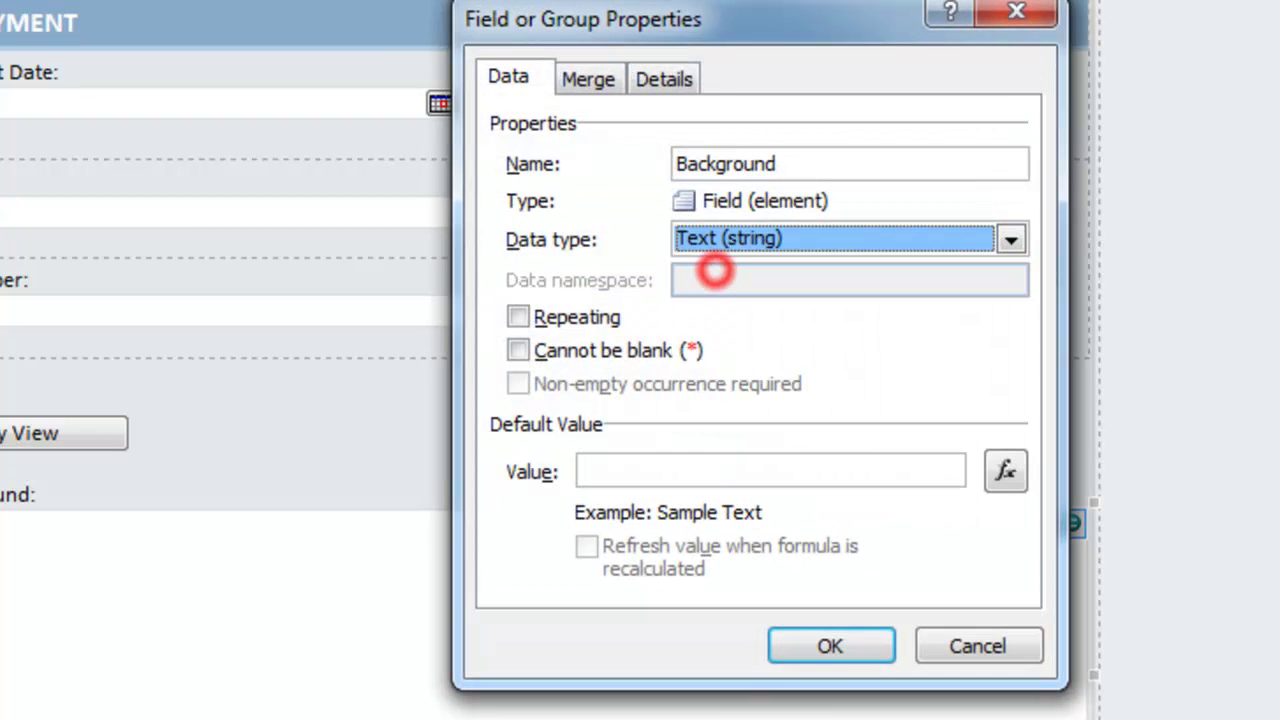
left_click(830, 645)
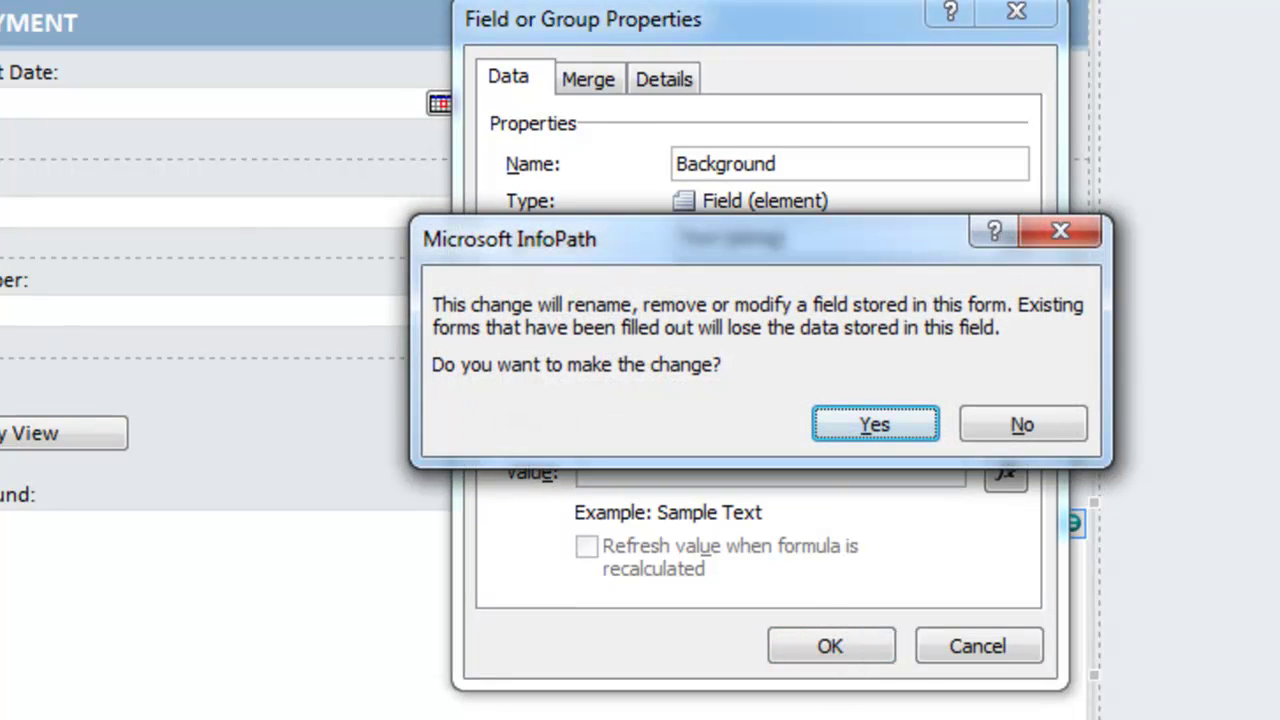
left_click_drag(643, 237, 516, 160)
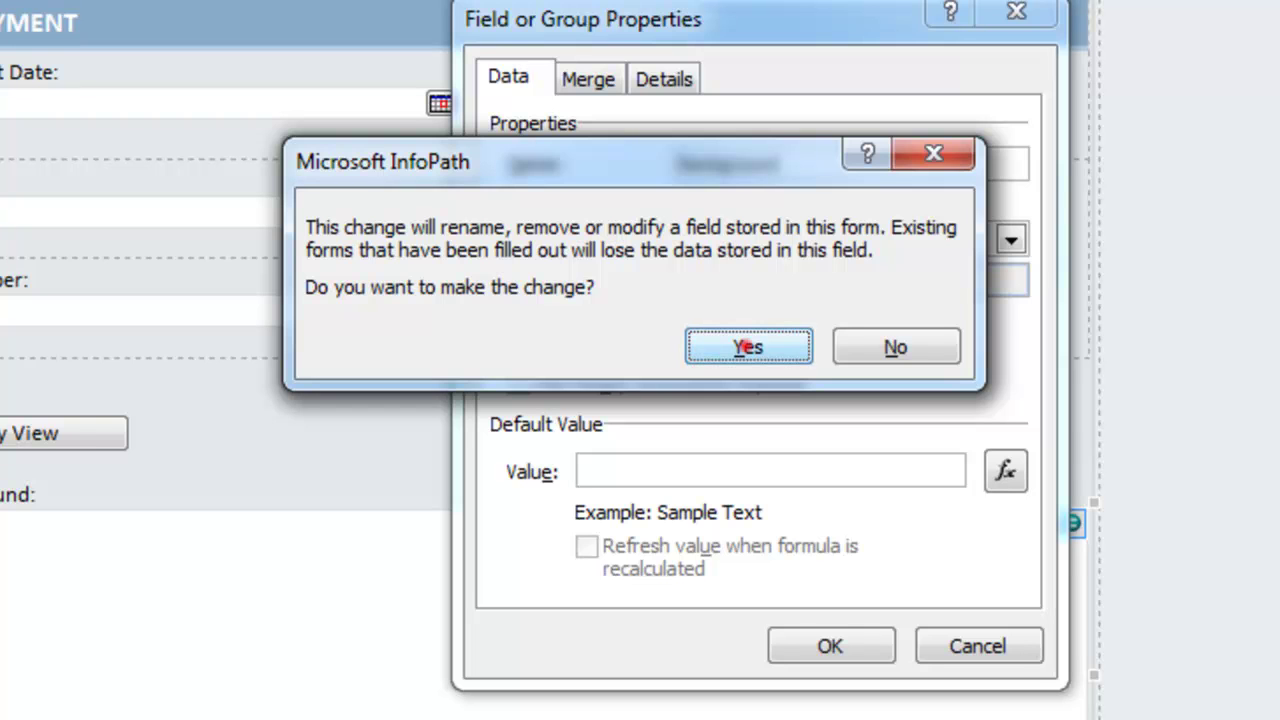
left_click(744, 346)
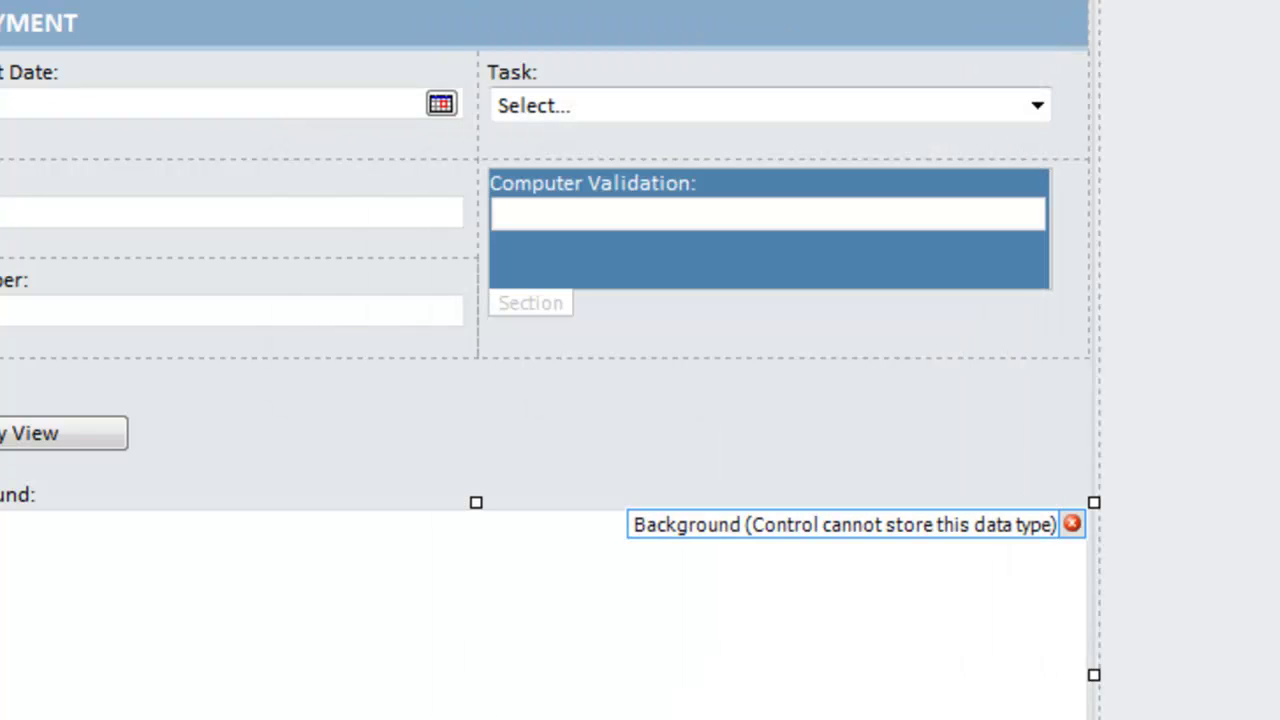
Replace the mismatched Background rich text control with a Text Box and increase its height.
right_click(680, 620)
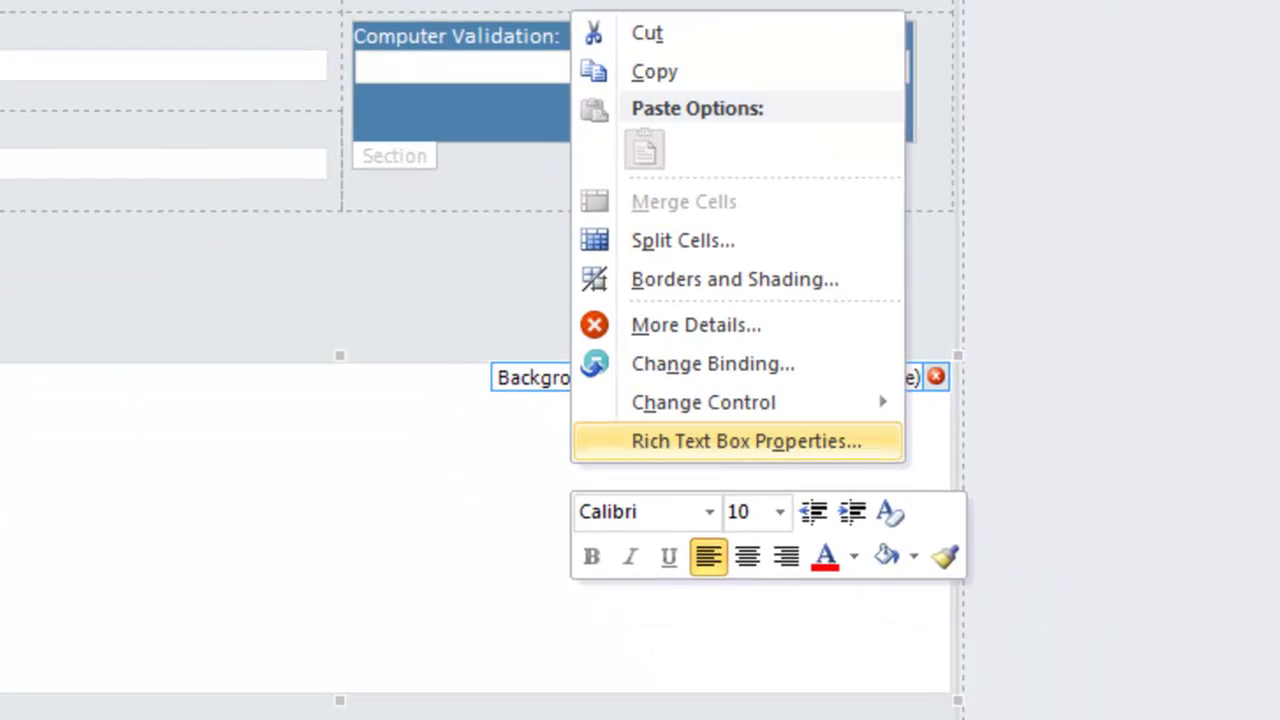
mouse_move(865, 540)
left_click(930, 292)
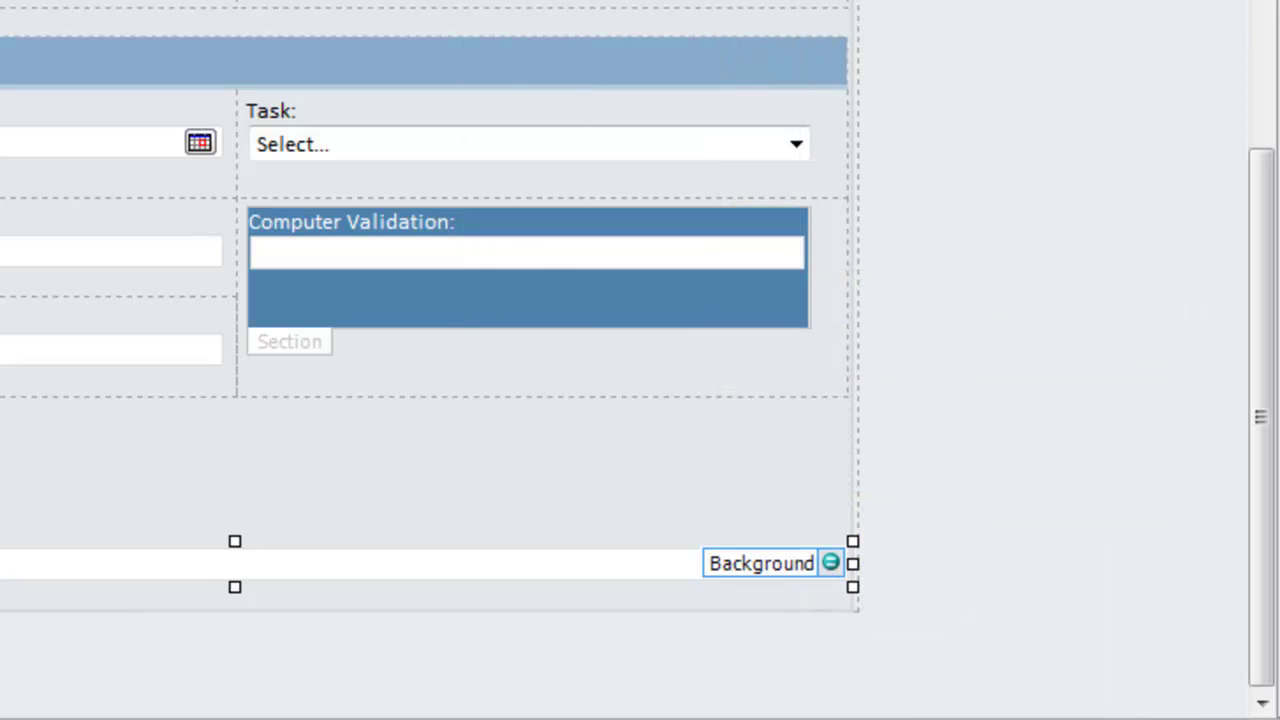
left_click_drag(235, 587, 235, 719)
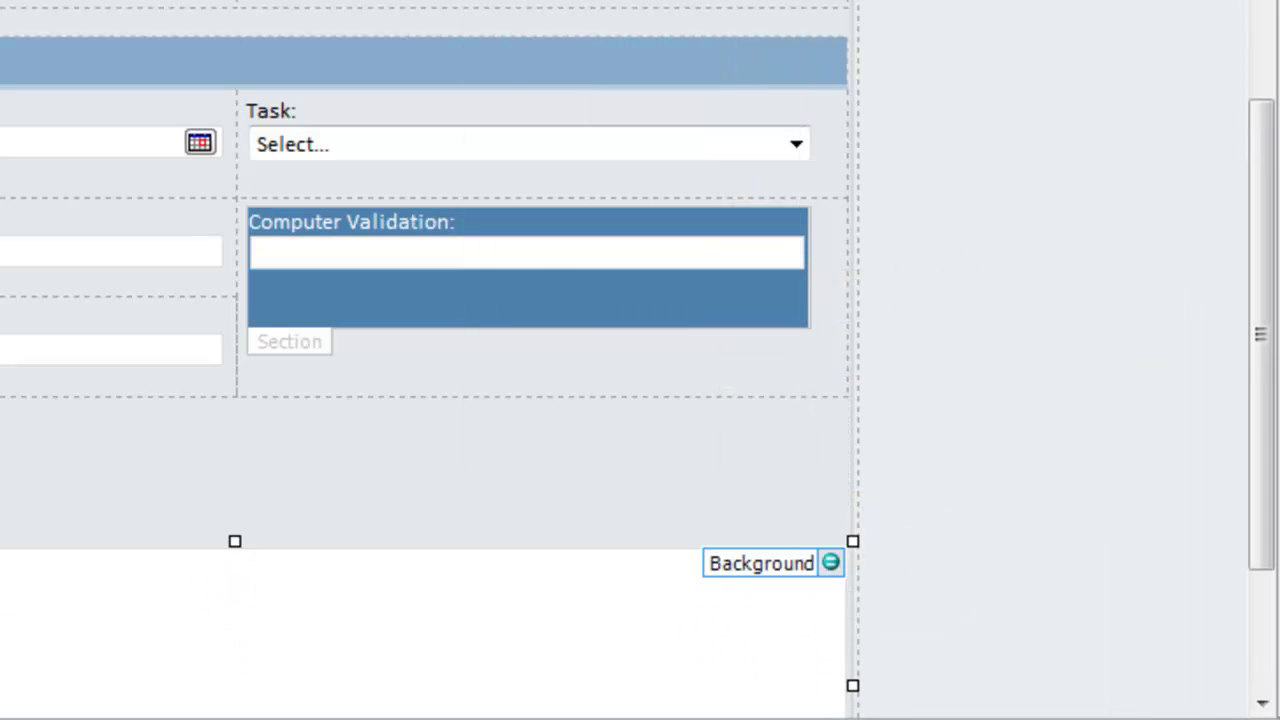
Examine the data types offered in the Background control's Text Box properties without changing the selection.
right_click(282, 380)
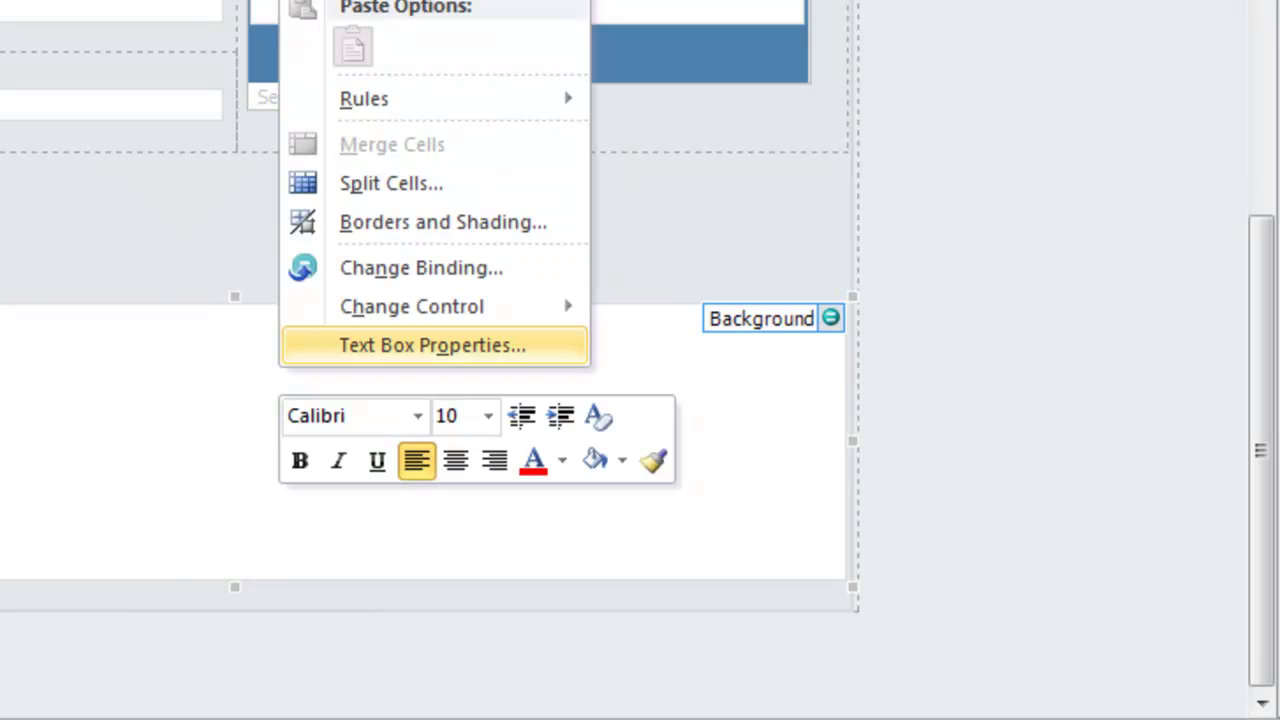
left_click(449, 348)
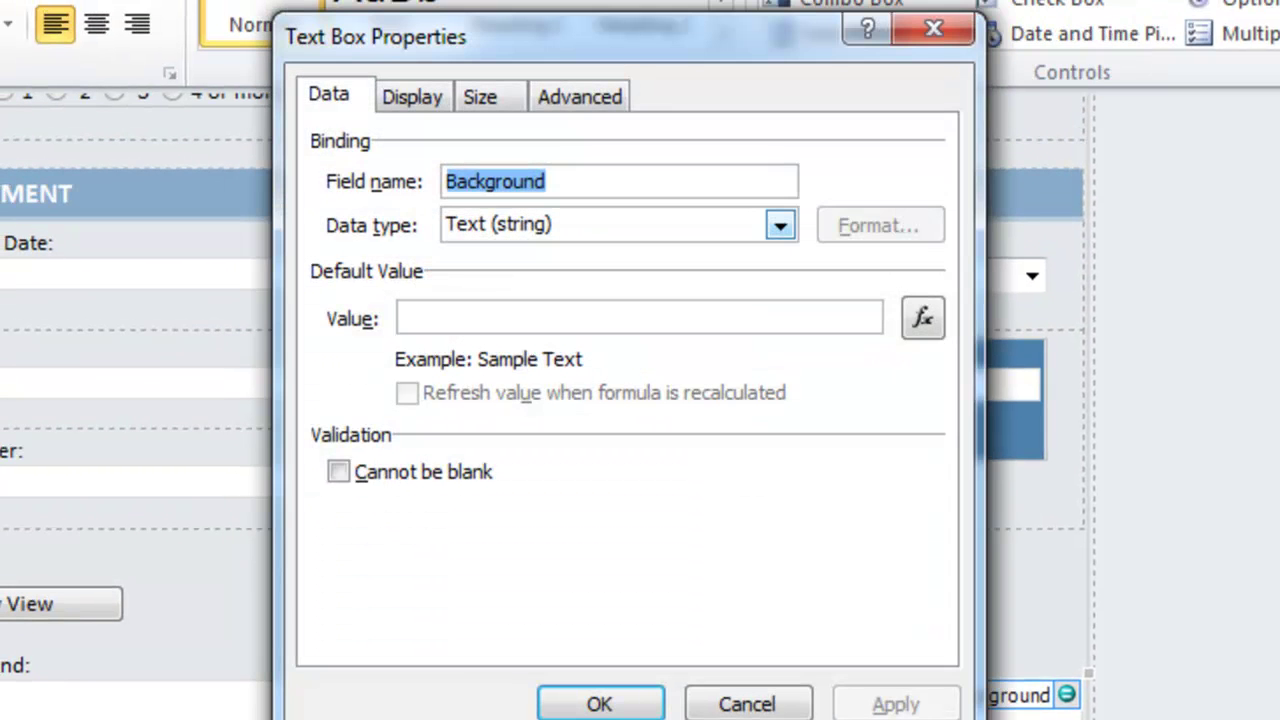
left_click(776, 224)
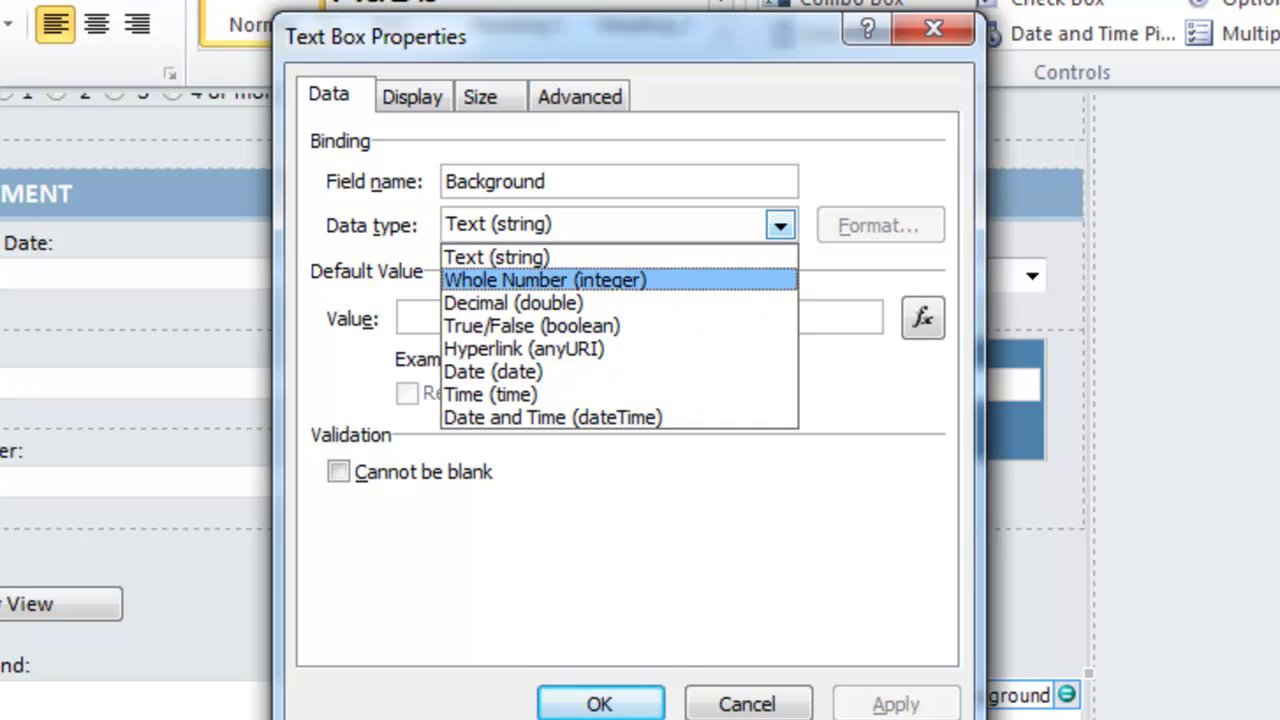
key("Escape")
key("Escape")
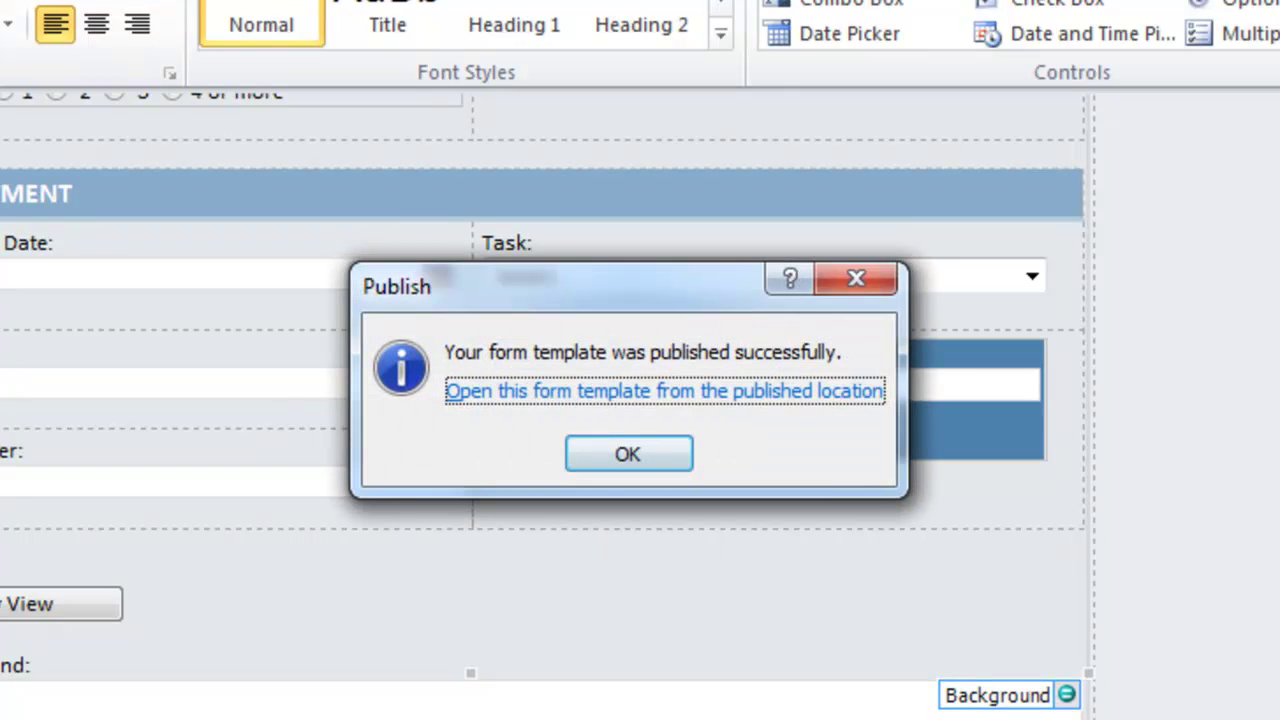
Complete the publishing of the form template and inspect the plain-text Brief Background box in the filled-in candidate form.
left_click(640, 450)
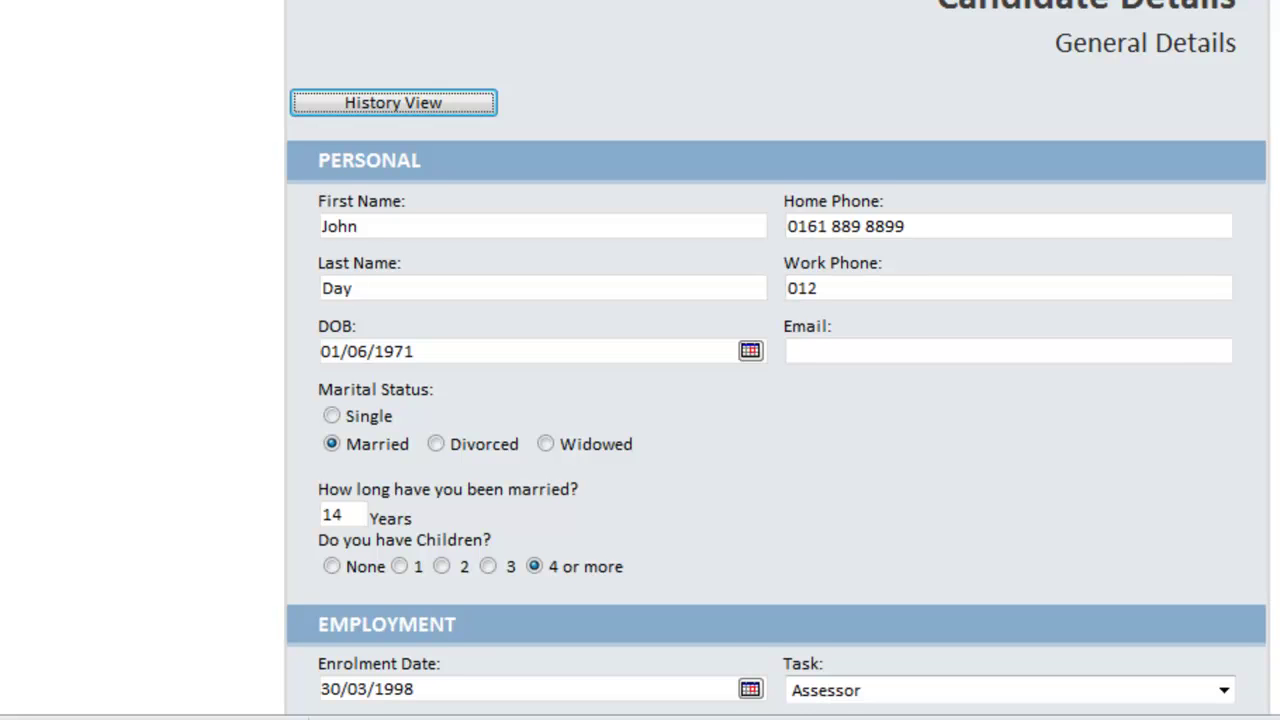
scroll(776, 360, "down", 10)
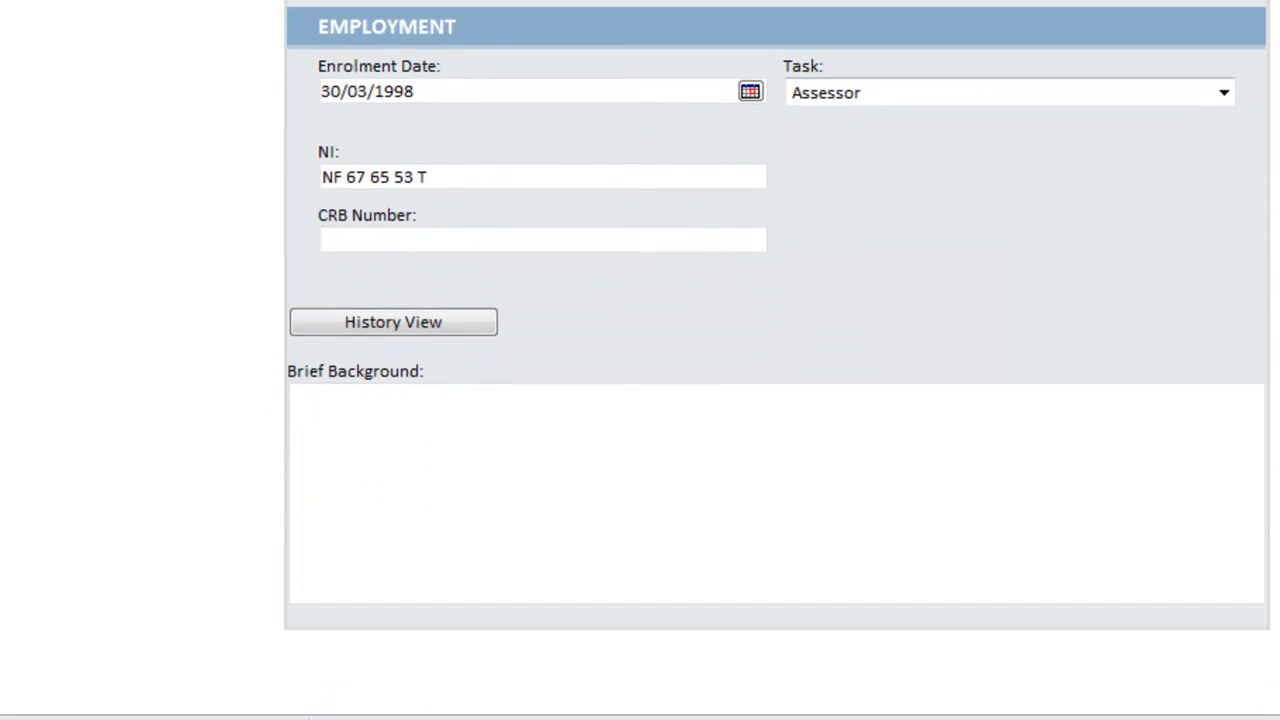
left_click(414, 477)
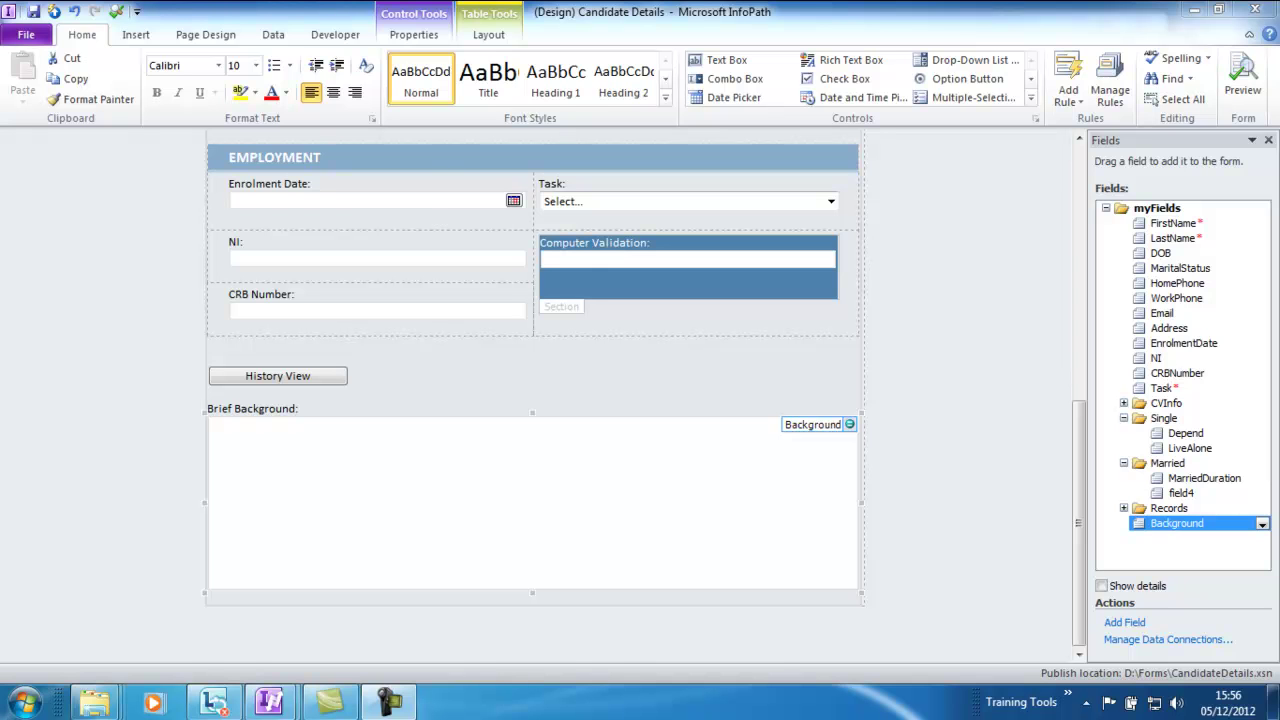
Open the saved candidate form from the Documents folder and view its Brief Background content.
mouse_move(95, 703)
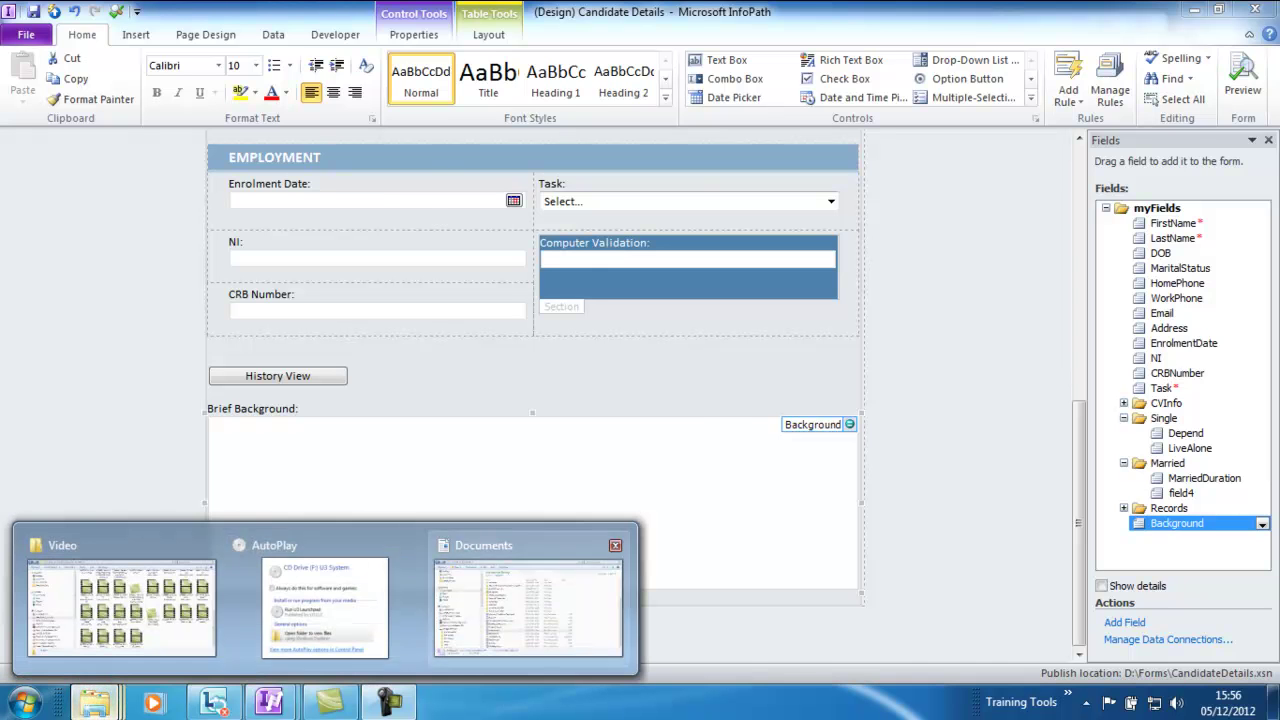
left_click(523, 580)
scroll(630, 400, "down", 8)
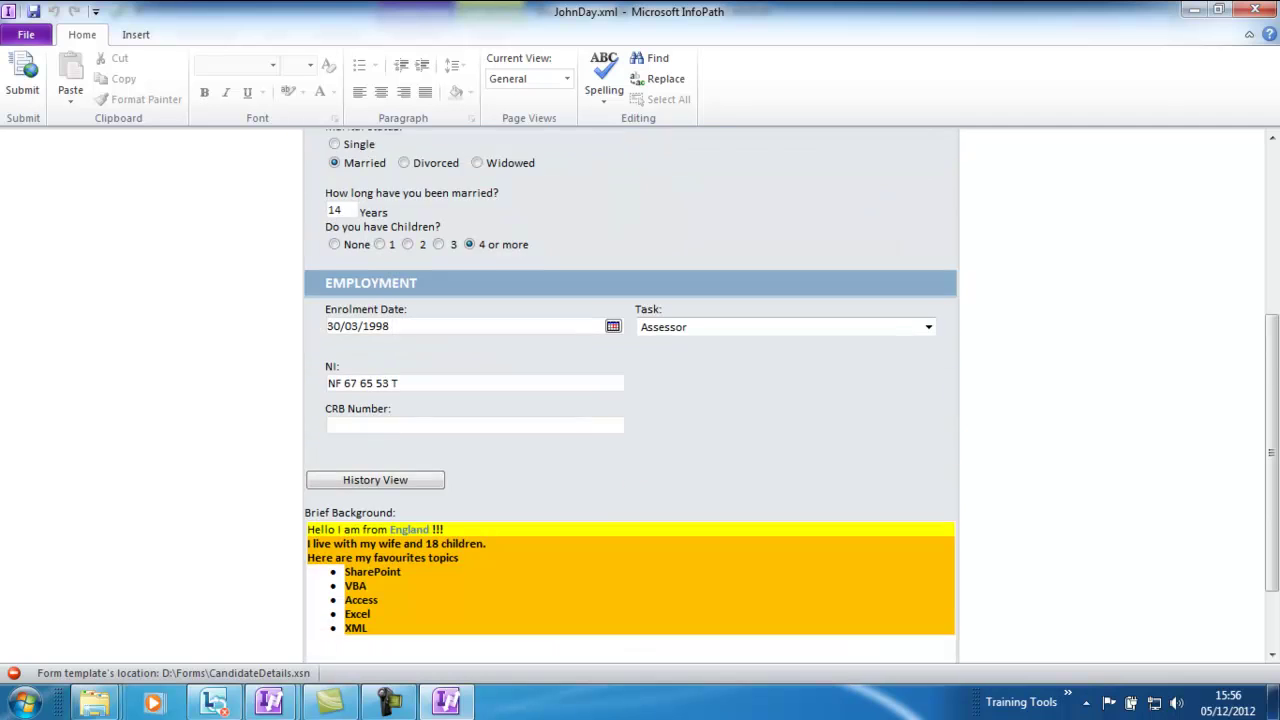